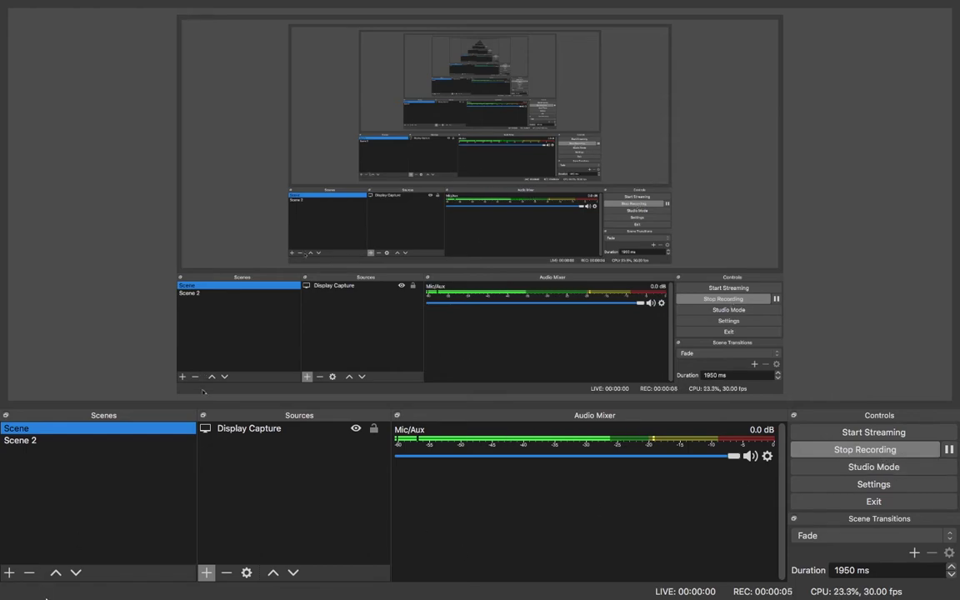
- Bring Safari to the front and load the cloudflare.com website
left_click(134, 587)
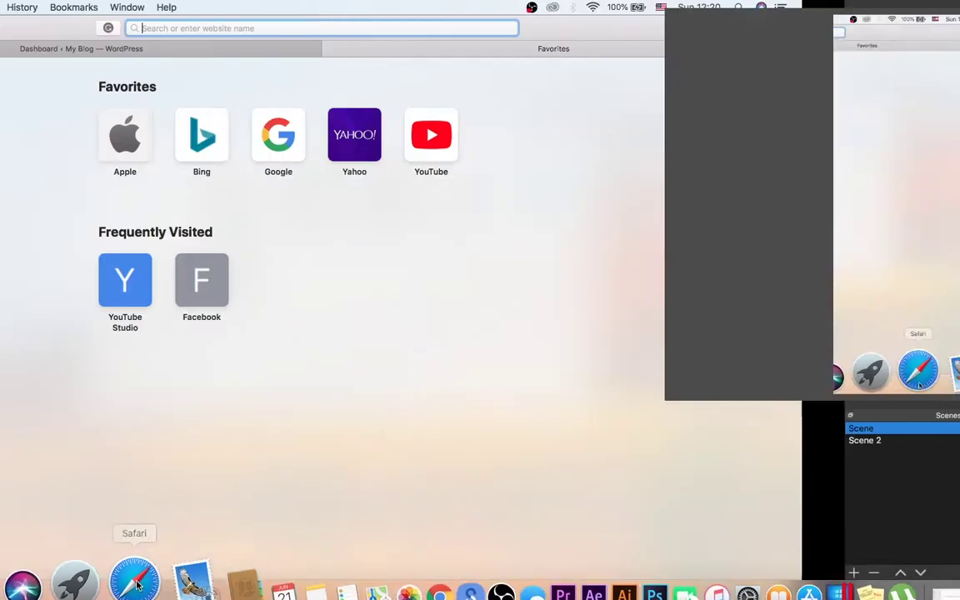
type("clou")
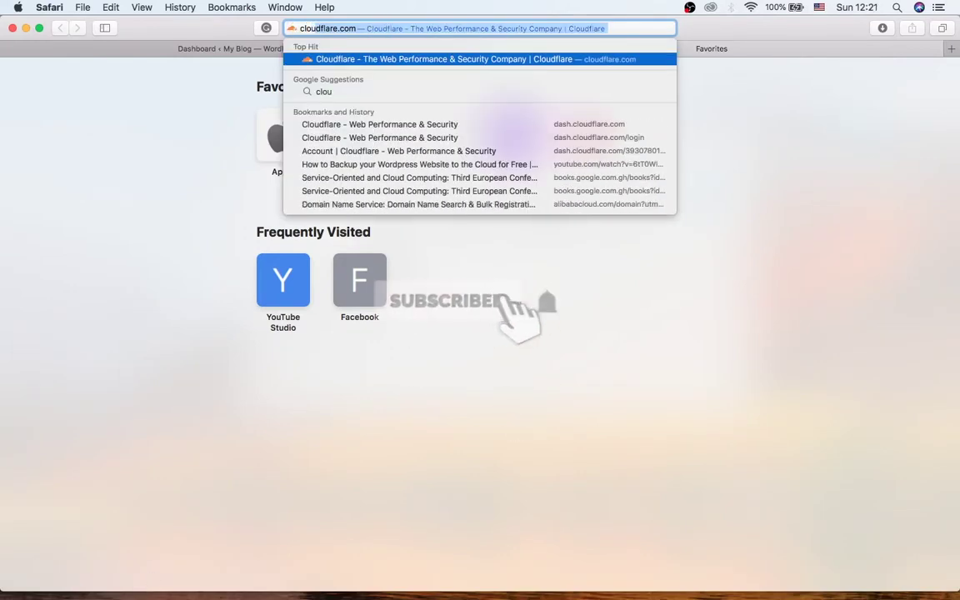
key("Return")
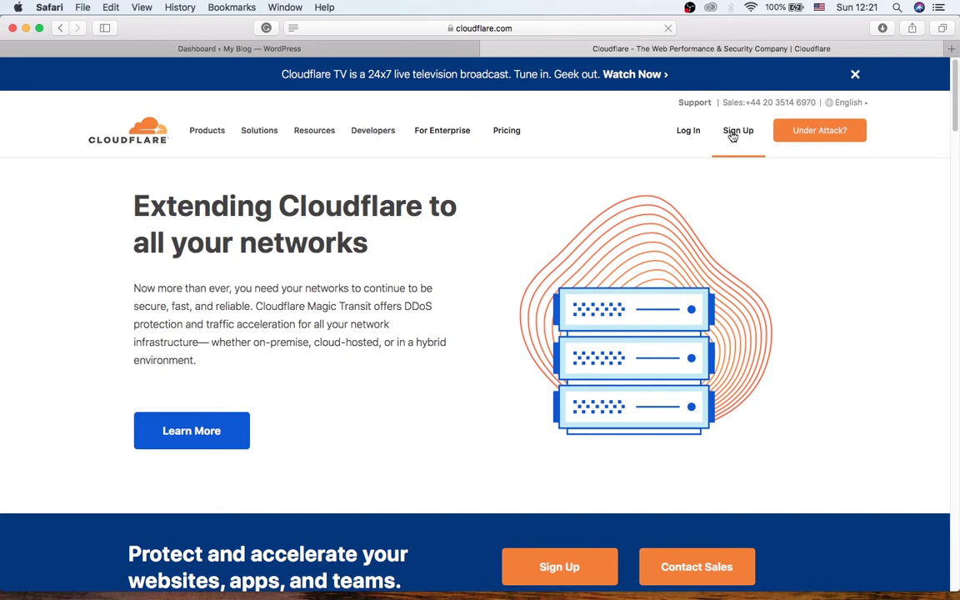
- Leave the Cloudflare sign-up form and open the Log In page instead
left_click(733, 136)
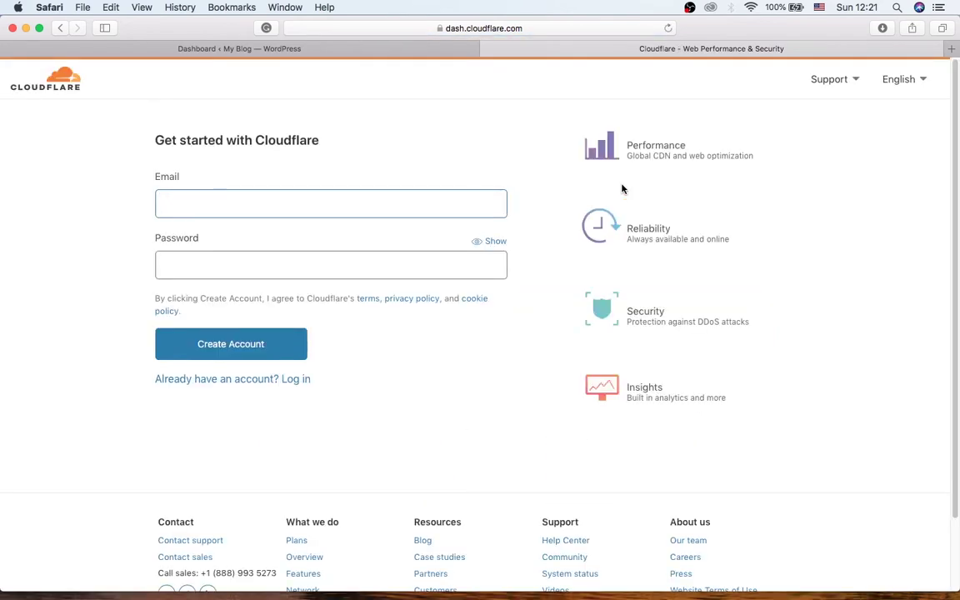
left_click(355, 265)
left_click(380, 206)
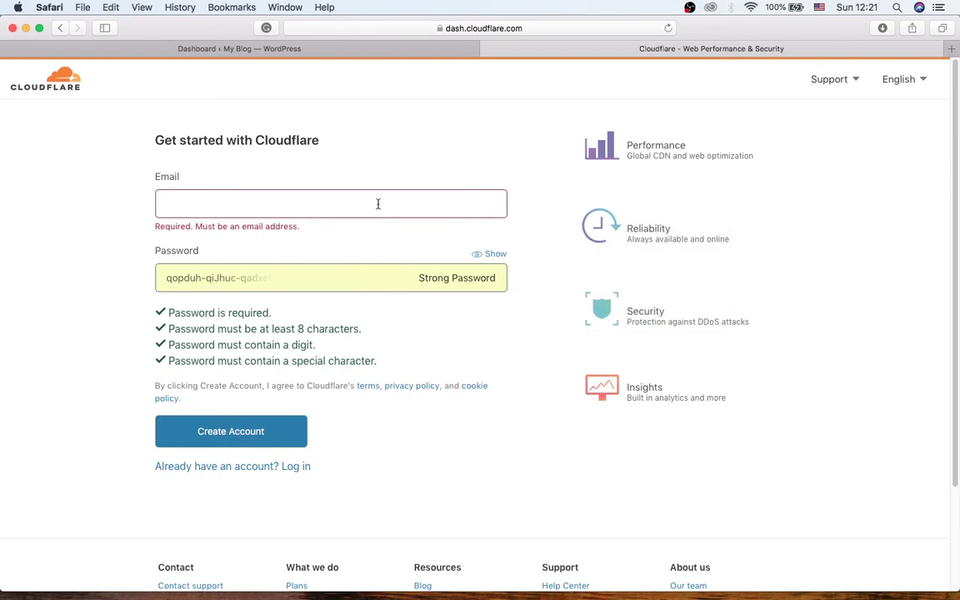
left_click(60, 27)
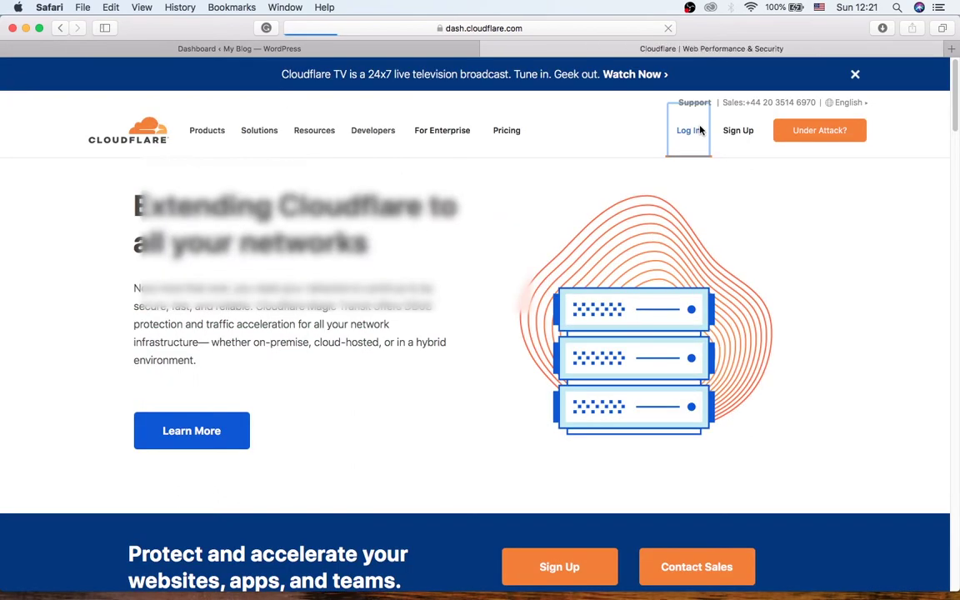
left_click(698, 128)
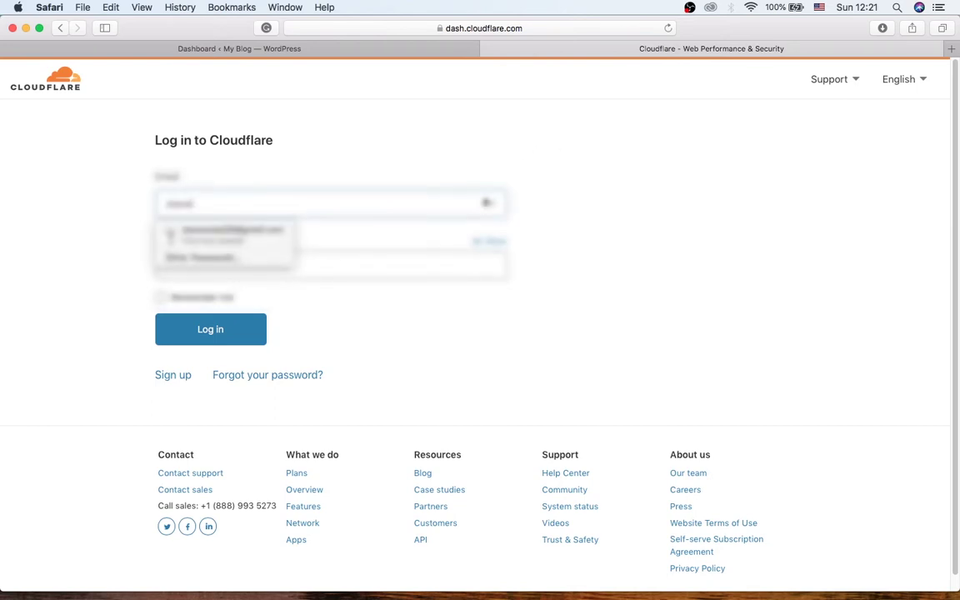
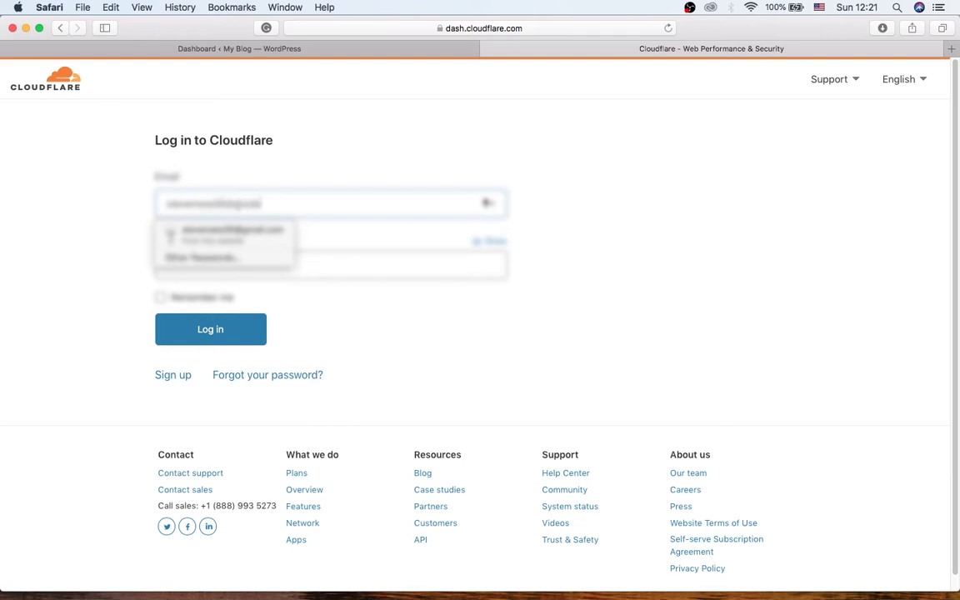
- Log in to Cloudflare with the account e-mail and password, declining Safari's password update
key("Tab")
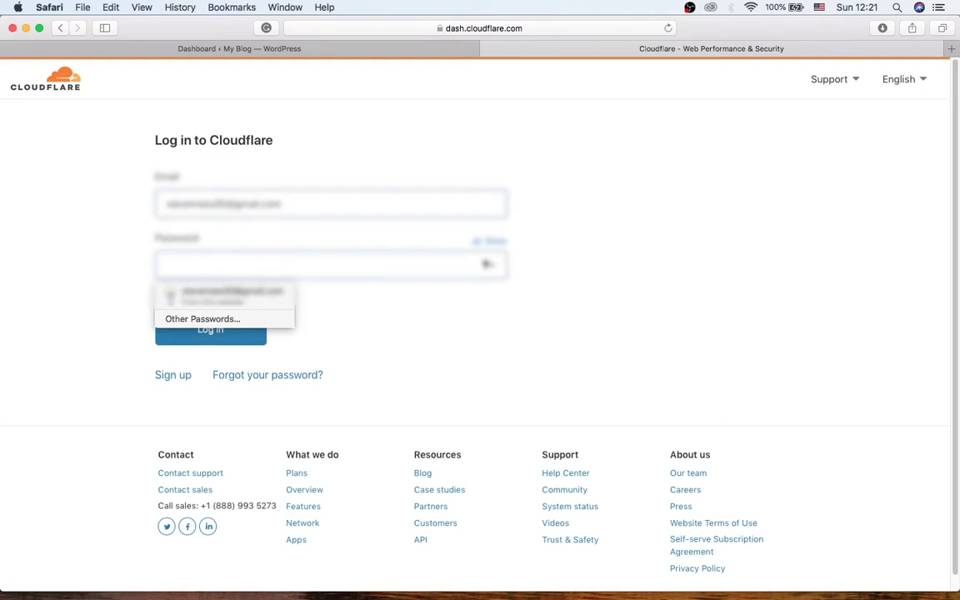
type("•••")
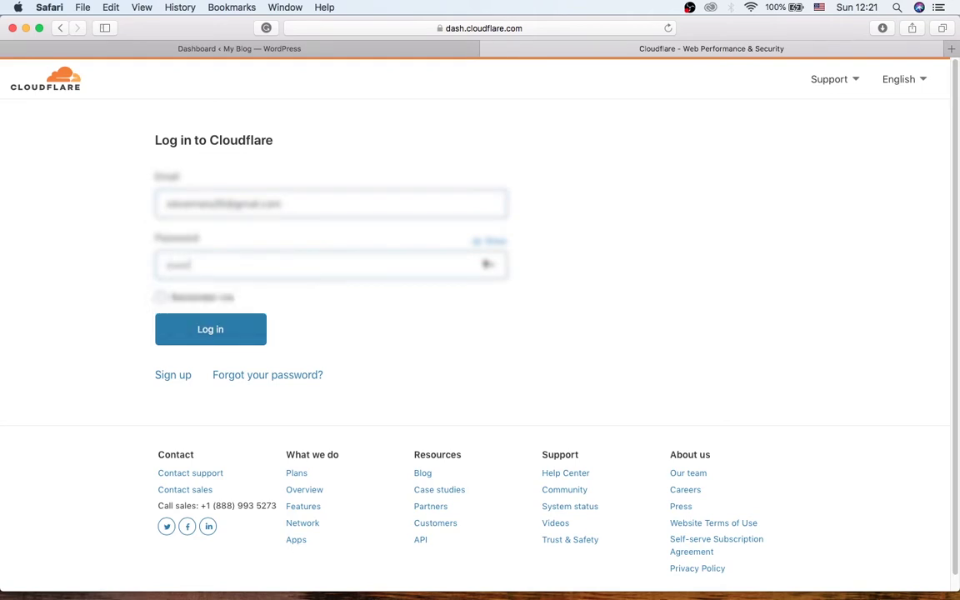
type("••")
left_click(226, 340)
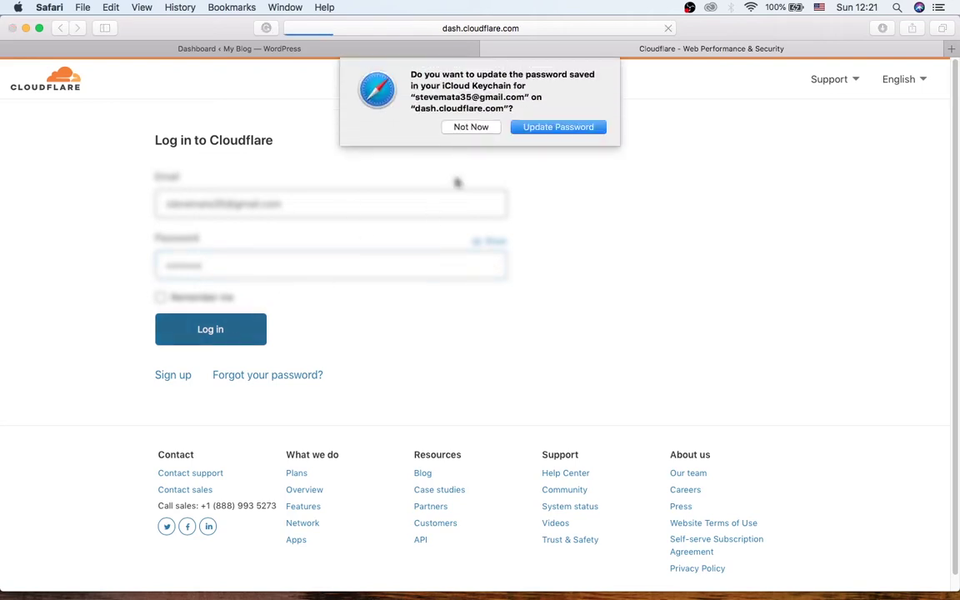
left_click(471, 126)
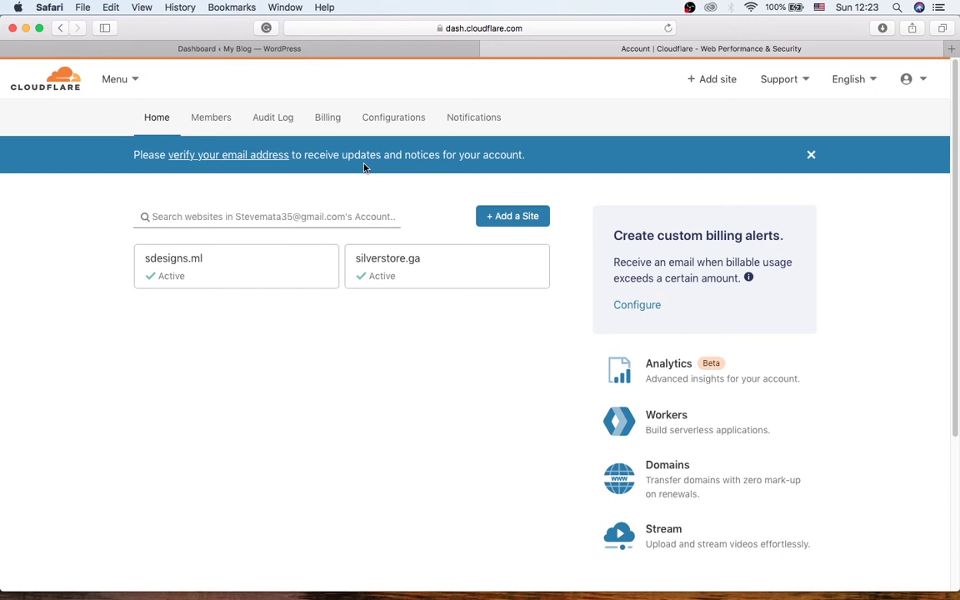
left_click(951, 48)
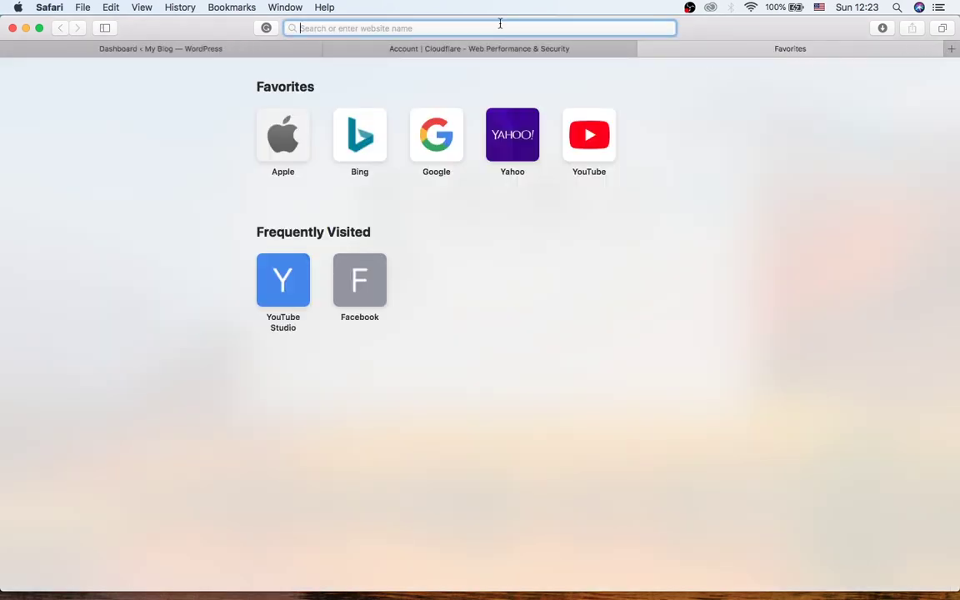
- Load freenom.com and sign in with the saved login and password, declining to save it
type("freenom.com")
key("Return")
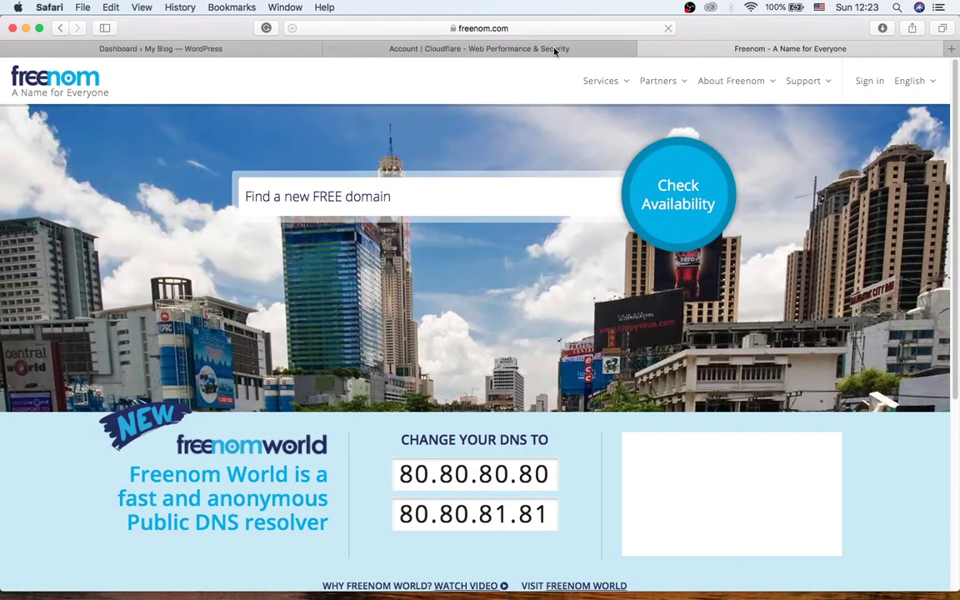
left_click(871, 82)
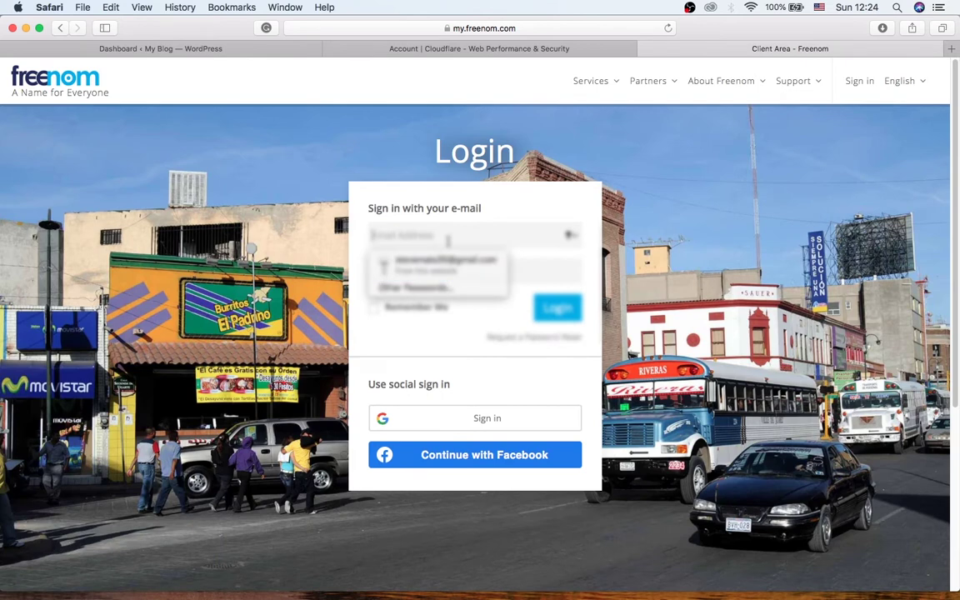
left_click(442, 265)
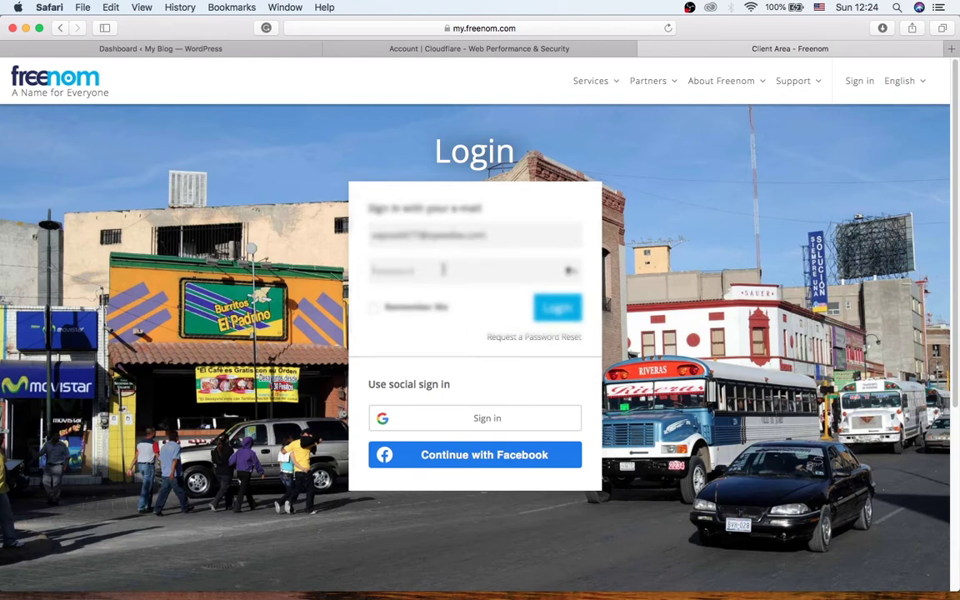
left_click(444, 268)
type("•••••••")
key("Return")
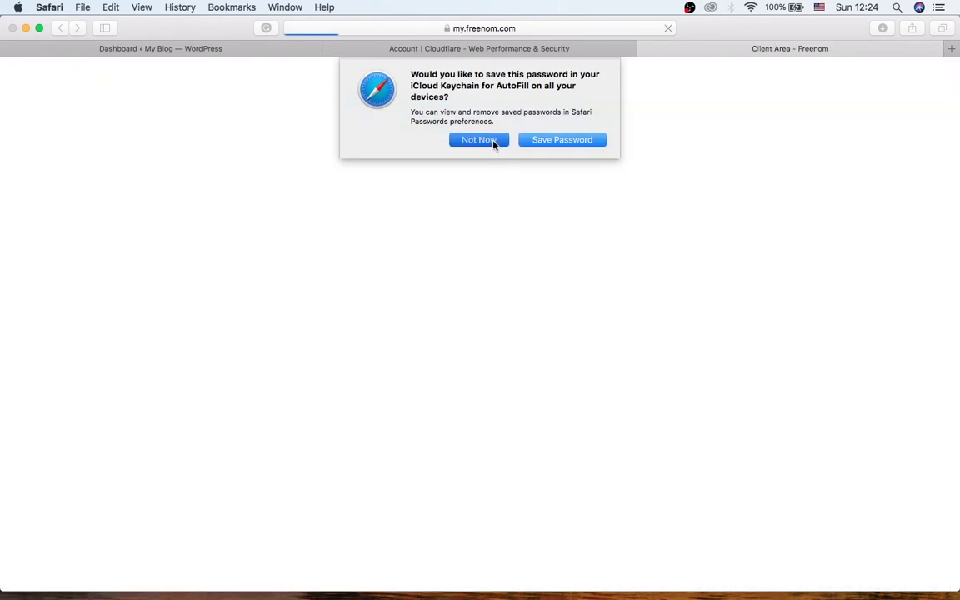
left_click(492, 142)
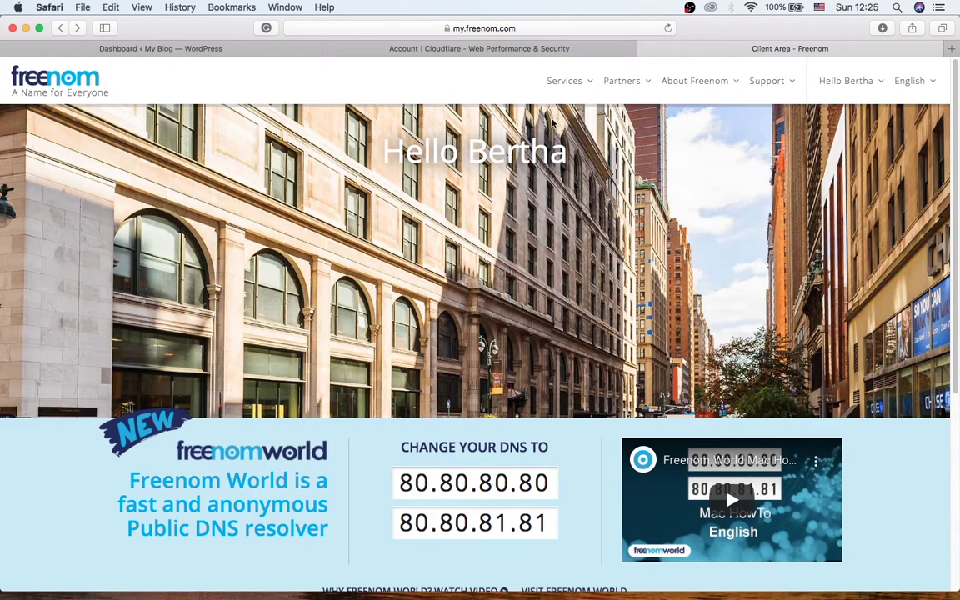
- Open the steveph.ml management page from Freenom's My Domains list
left_click(513, 77)
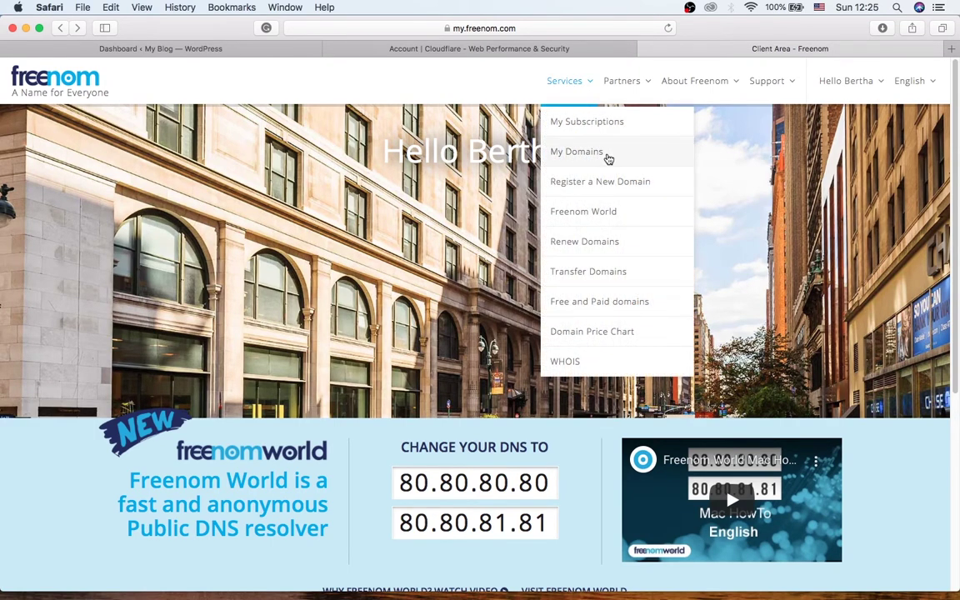
left_click(592, 157)
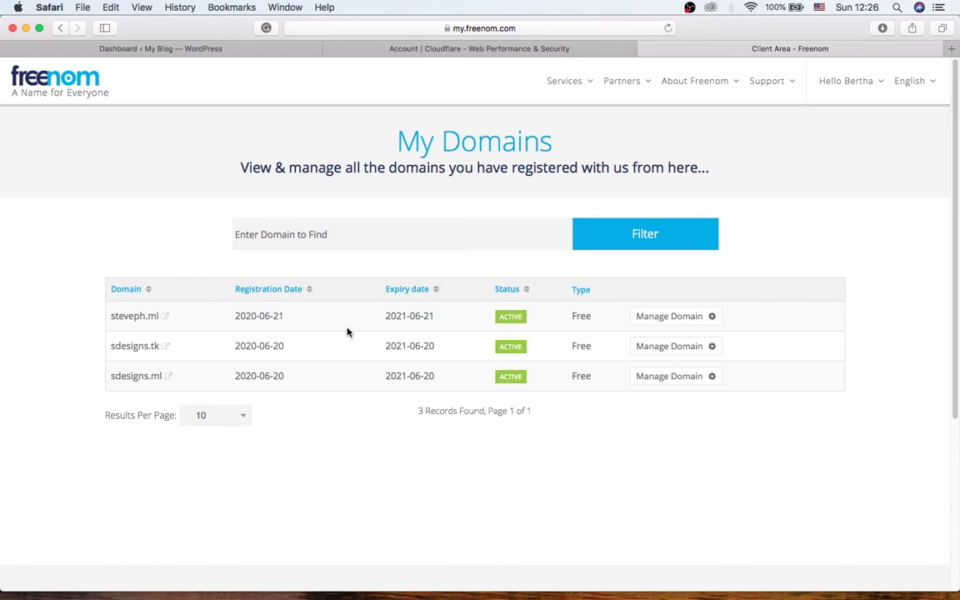
left_click(697, 318)
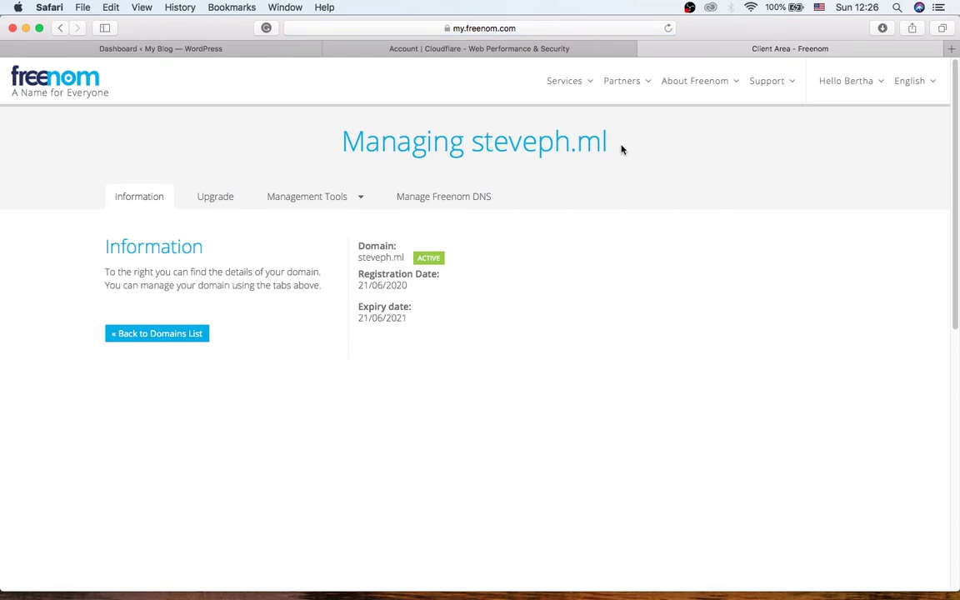
- Copy the domain name steveph.ml from the page heading
left_click_drag(621, 149, 472, 141)
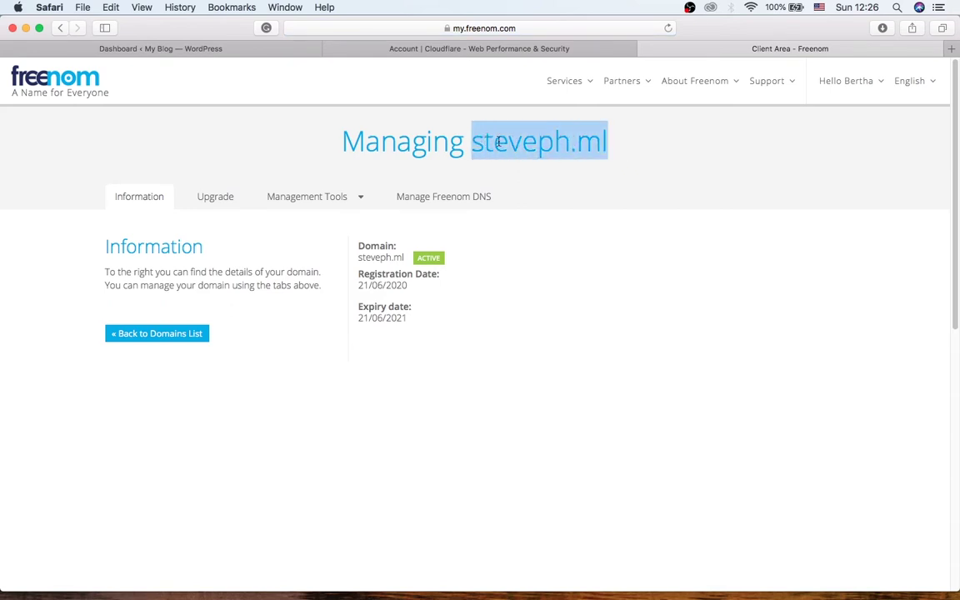
right_click(497, 142)
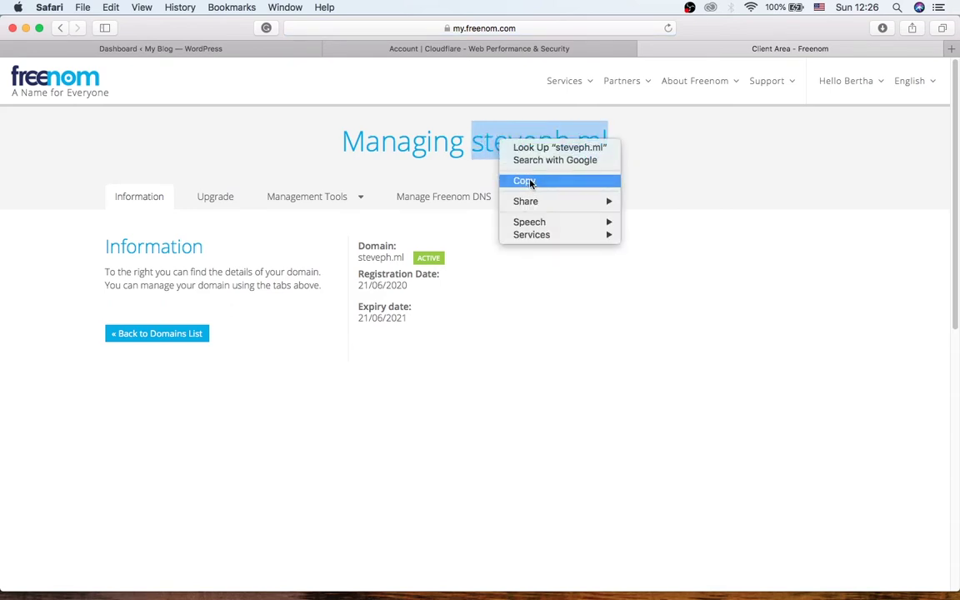
left_click(530, 182)
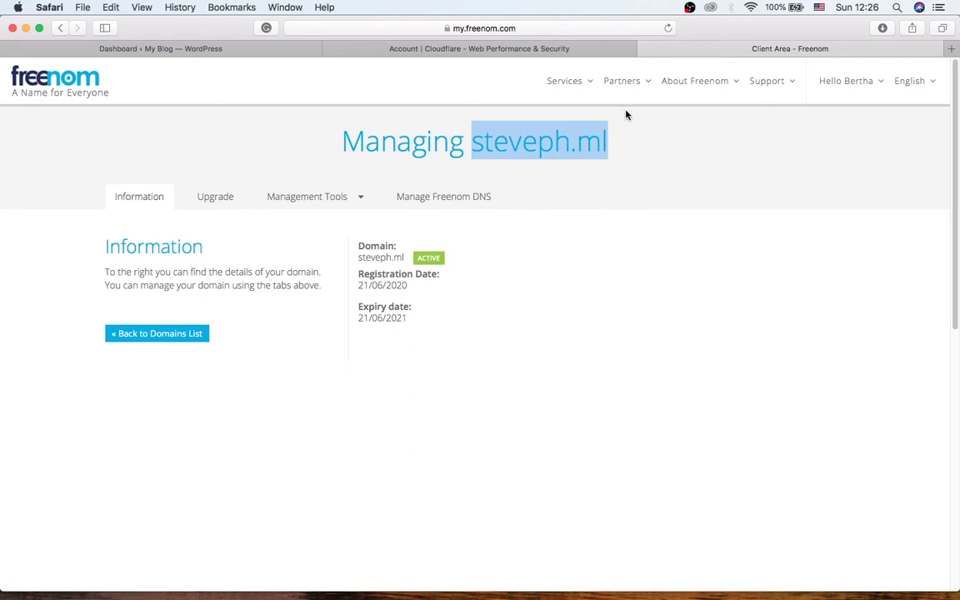
left_click(479, 49)
- Paste steveph.ml into Cloudflare's Add site field and submit it
key("super+v")
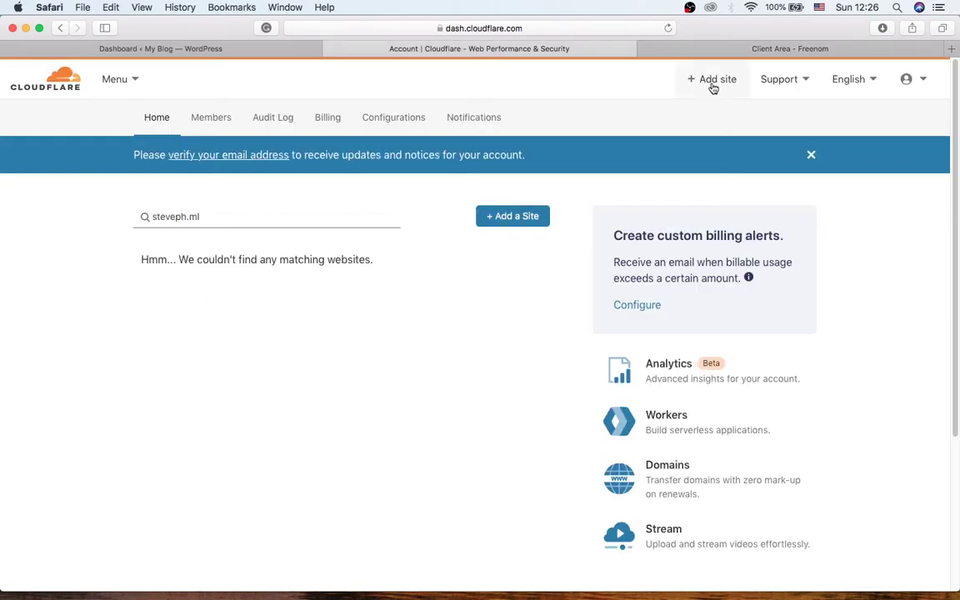
left_click(711, 81)
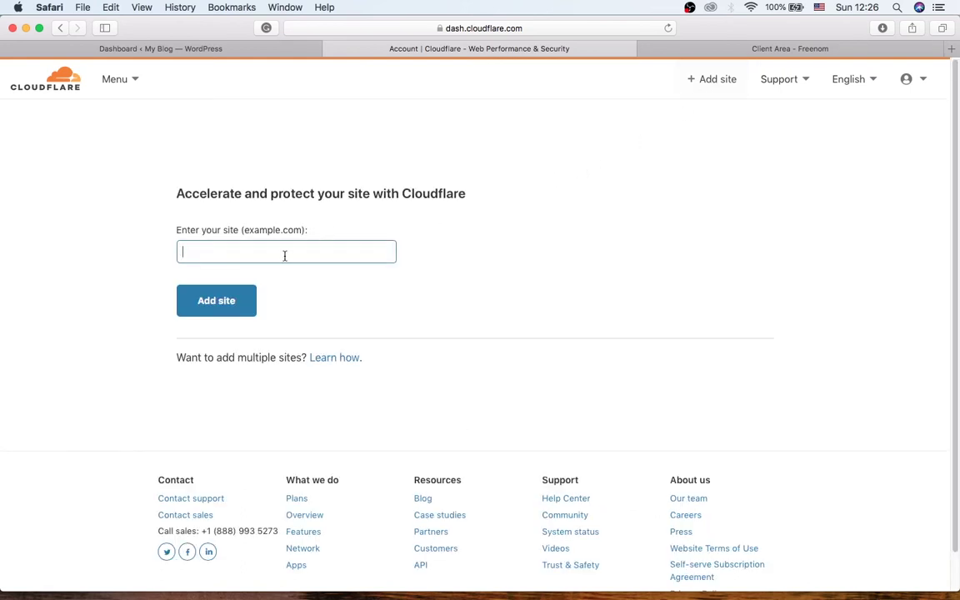
key("super+v")
left_click(235, 308)
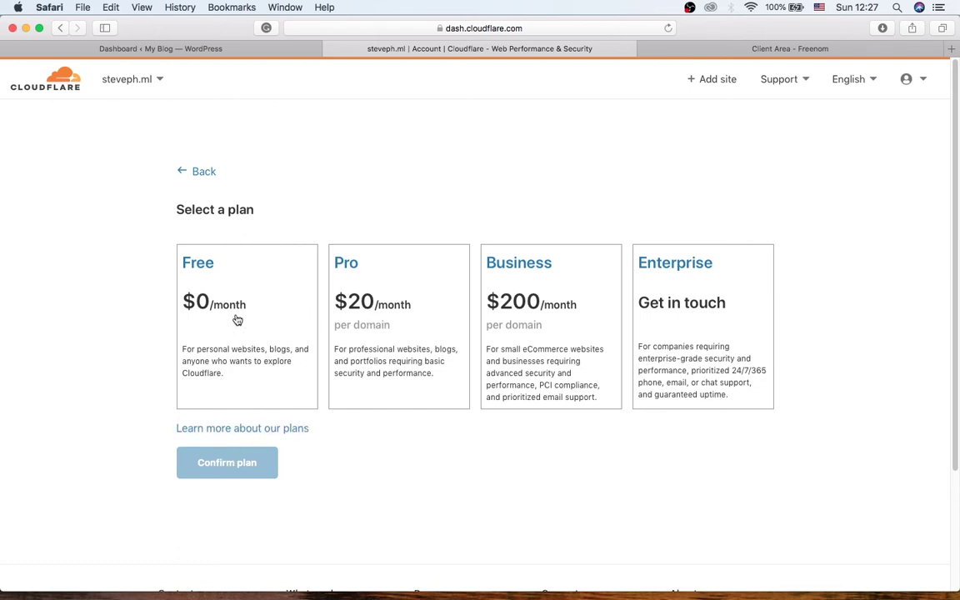
- Confirm the Free plan for steveph.ml and accept its two proxied A records
left_click(249, 294)
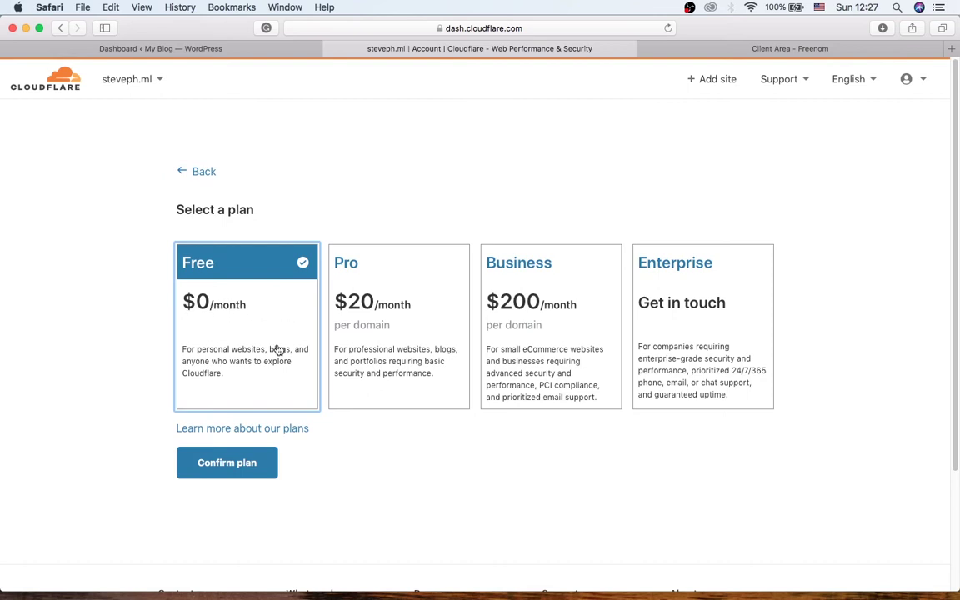
left_click(227, 472)
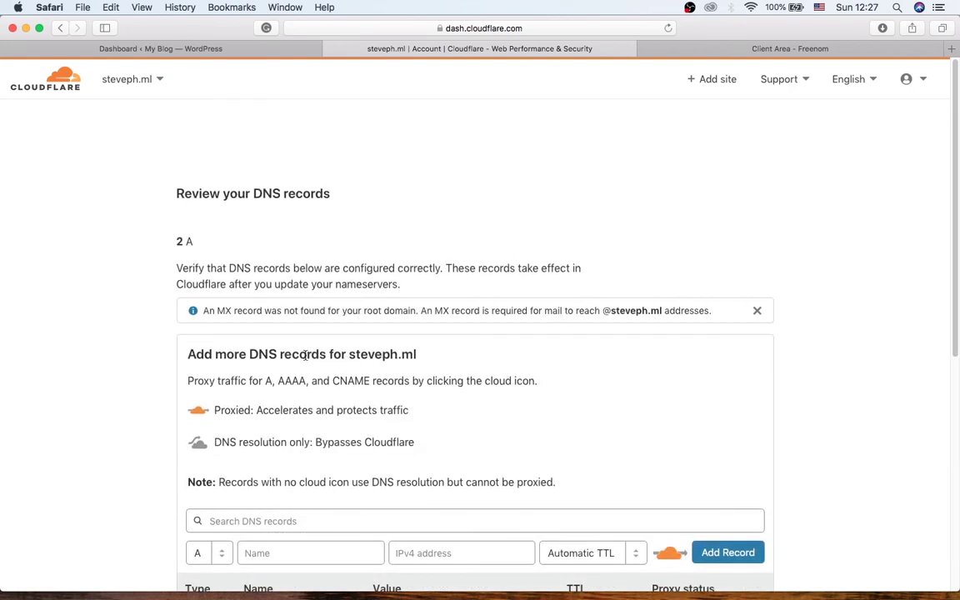
scroll(304, 349, "down", 5)
scroll(728, 350, "up", 5)
scroll(866, 401, "down", 5)
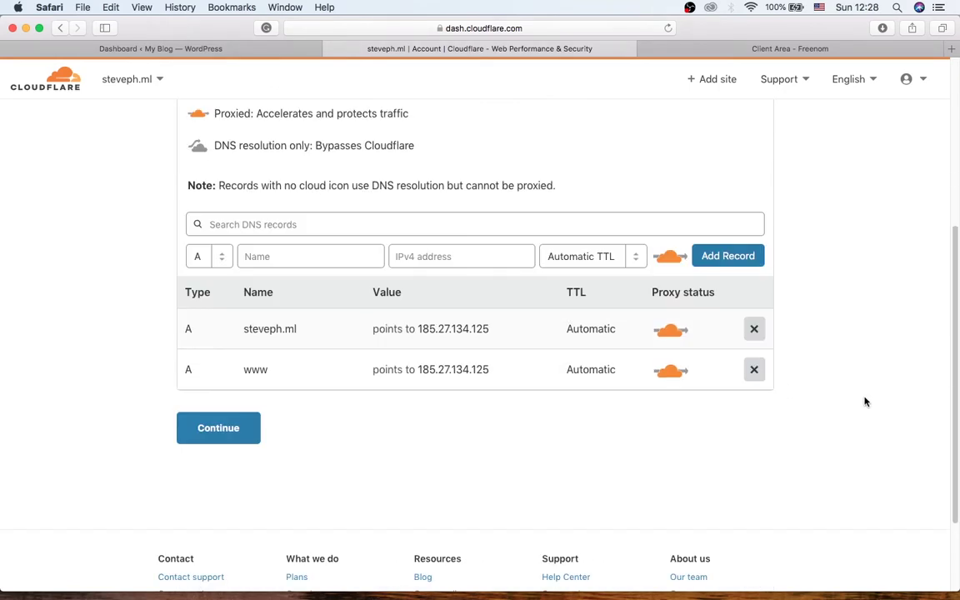
left_click(234, 434)
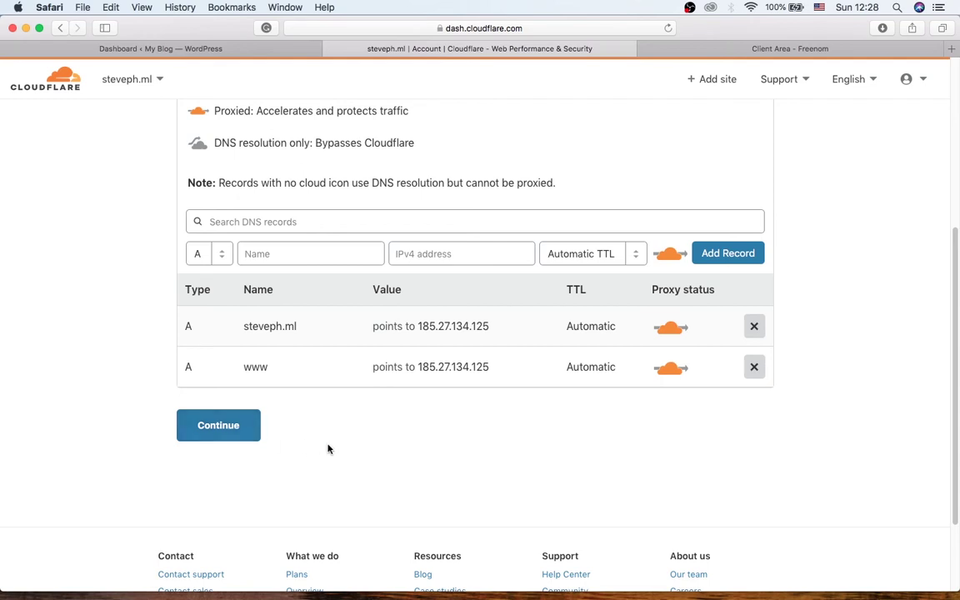
scroll(714, 379, "down", 3)
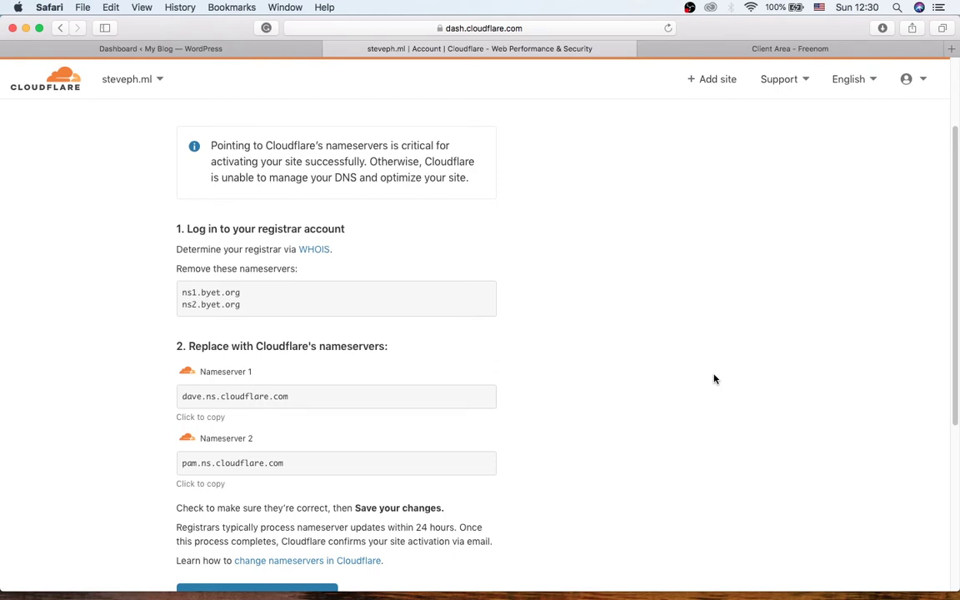
- Copy Nameserver 1, dave.ns.cloudflare.com, then return to Freenom's steveph.ml page
scroll(715, 379, "down", 5)
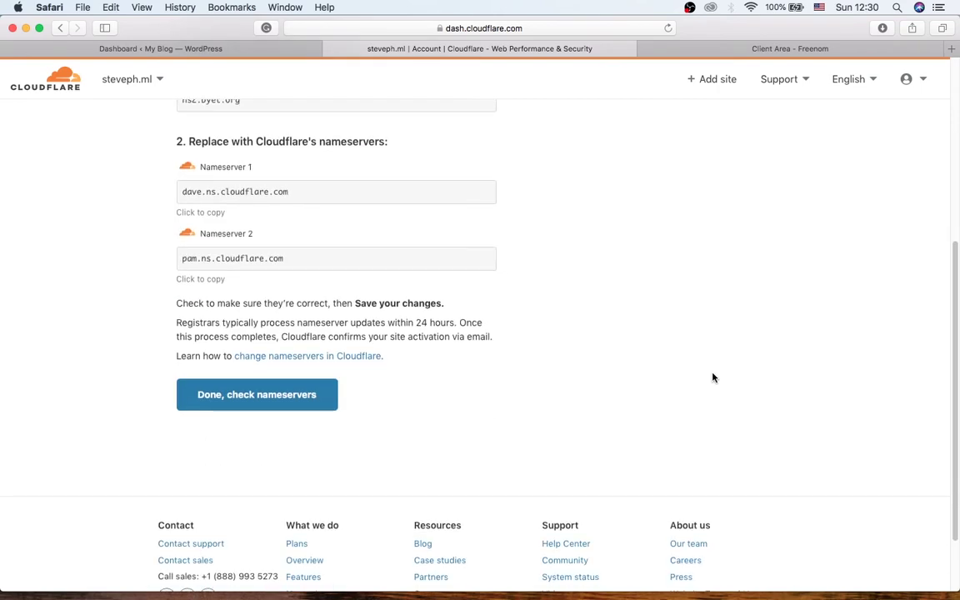
scroll(712, 377, "up", 3)
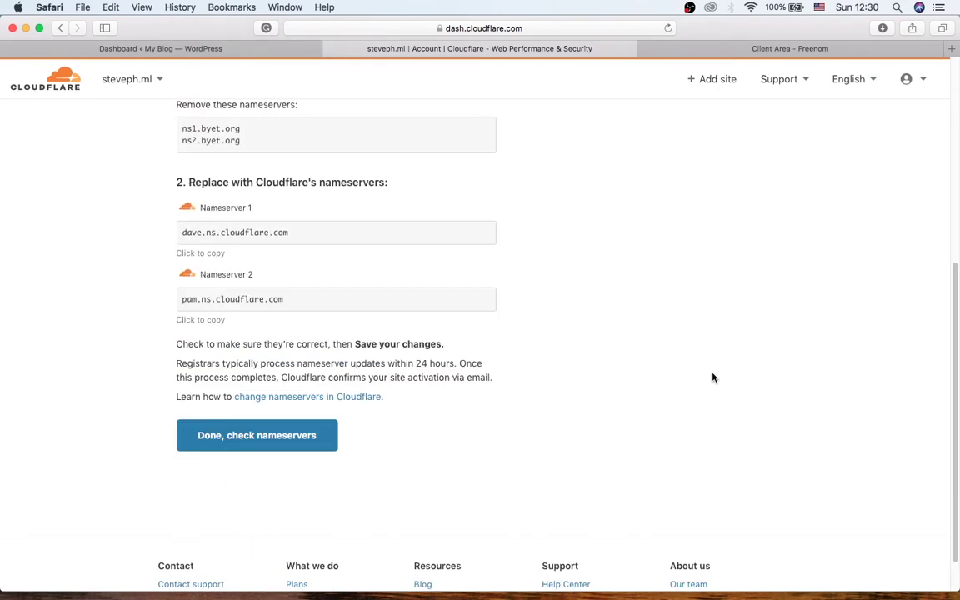
scroll(712, 378, "up", 3)
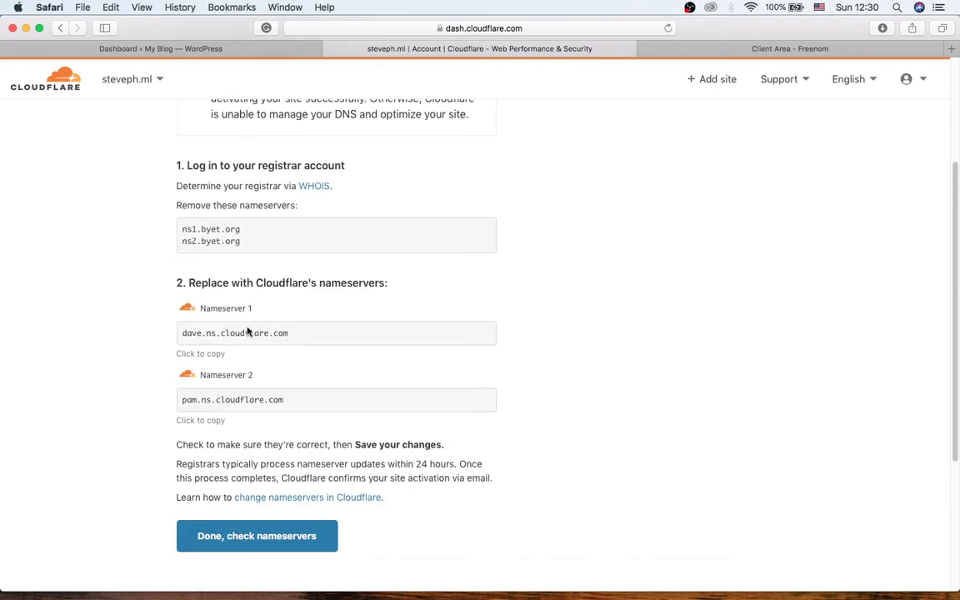
left_click_drag(315, 338, 178, 333)
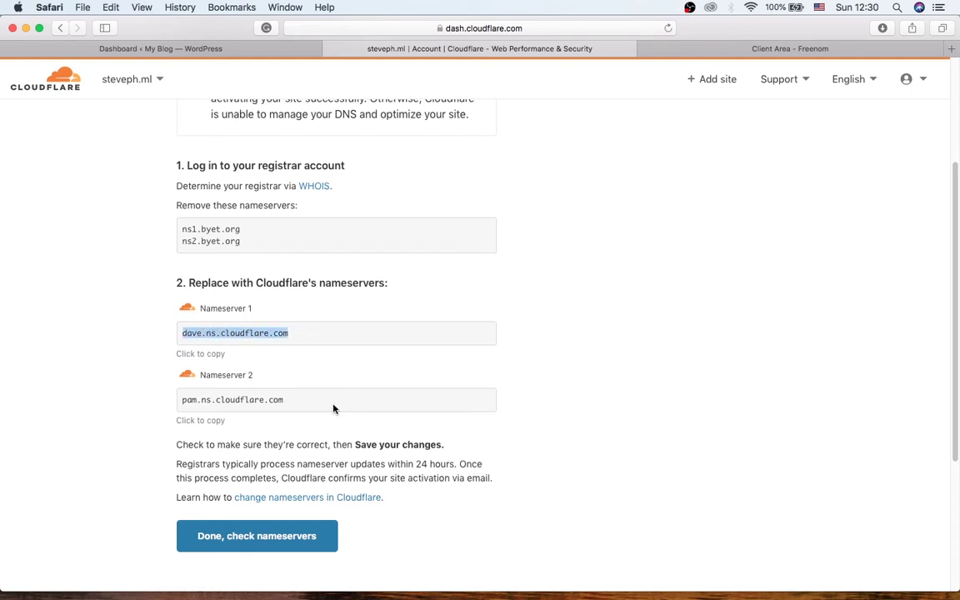
left_click(298, 405)
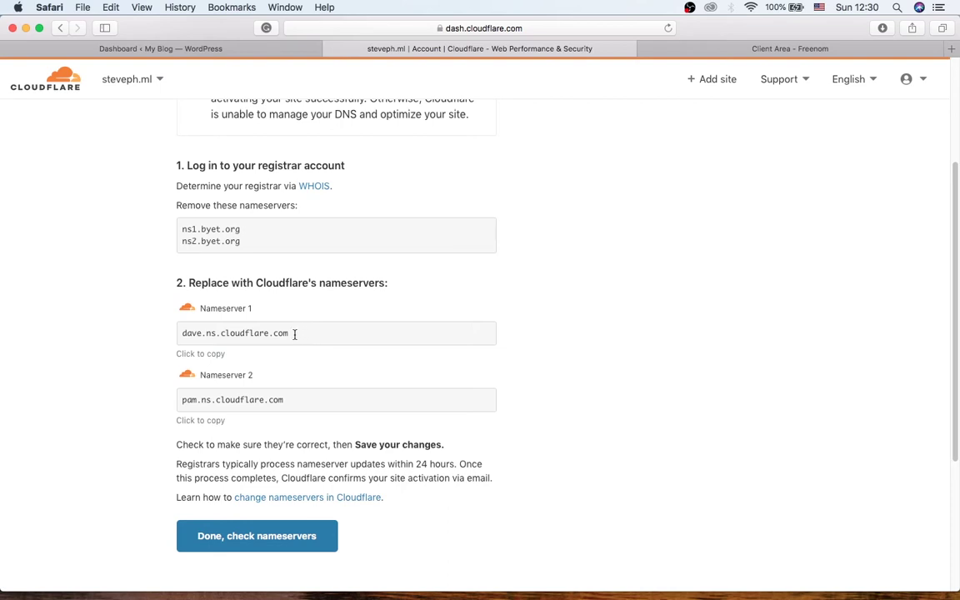
left_click_drag(298, 335, 180, 336)
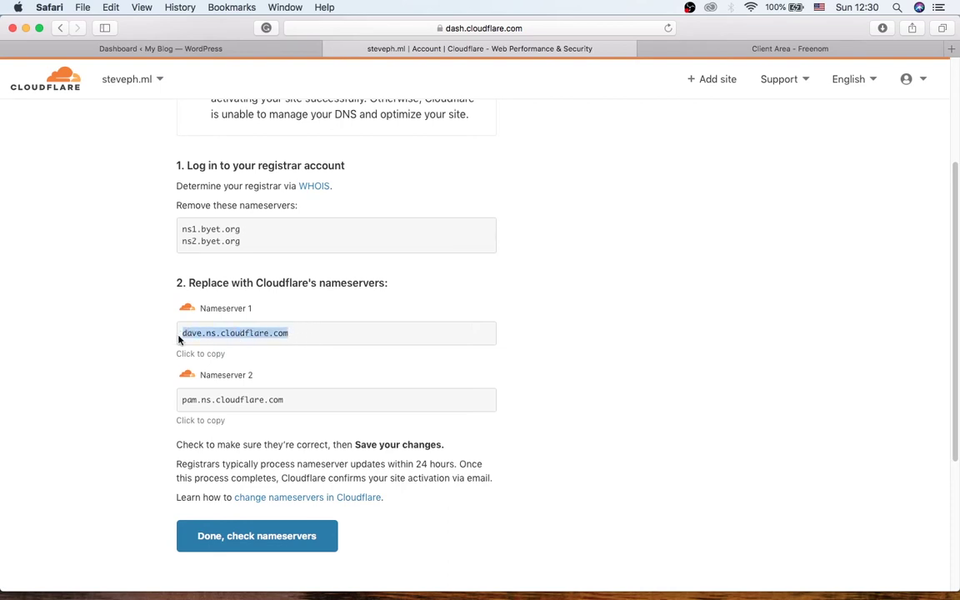
left_click(201, 359)
left_click(780, 52)
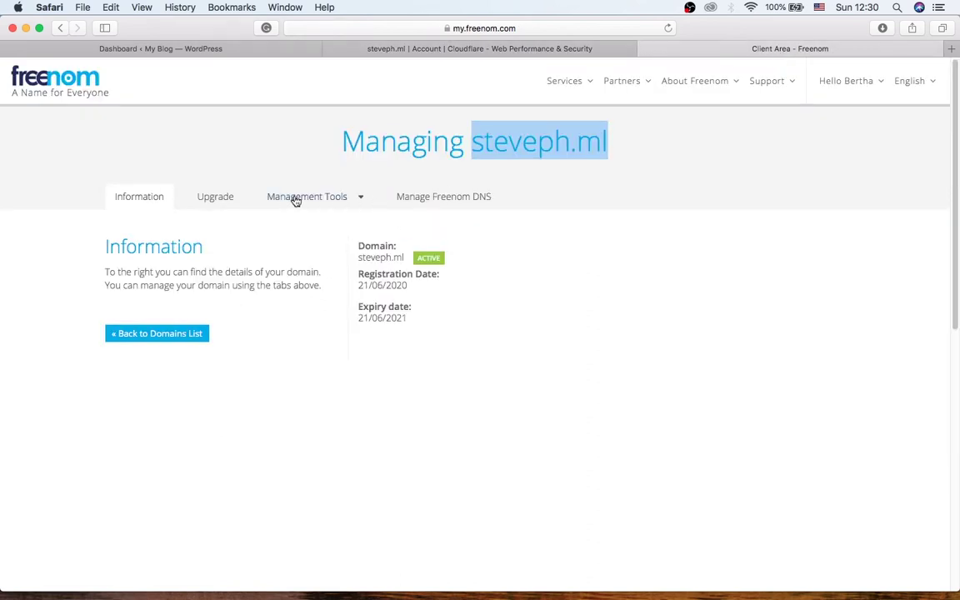
- In steveph.ml's Nameservers settings, replace NS1.BYET.ORG with dave.ns.cloudflare.com
left_click(342, 197)
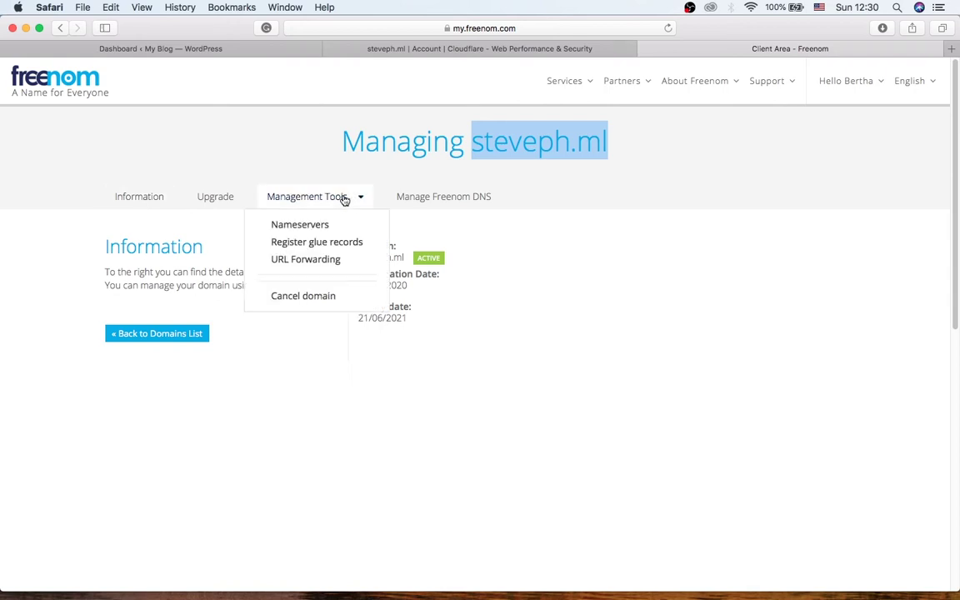
left_click(321, 226)
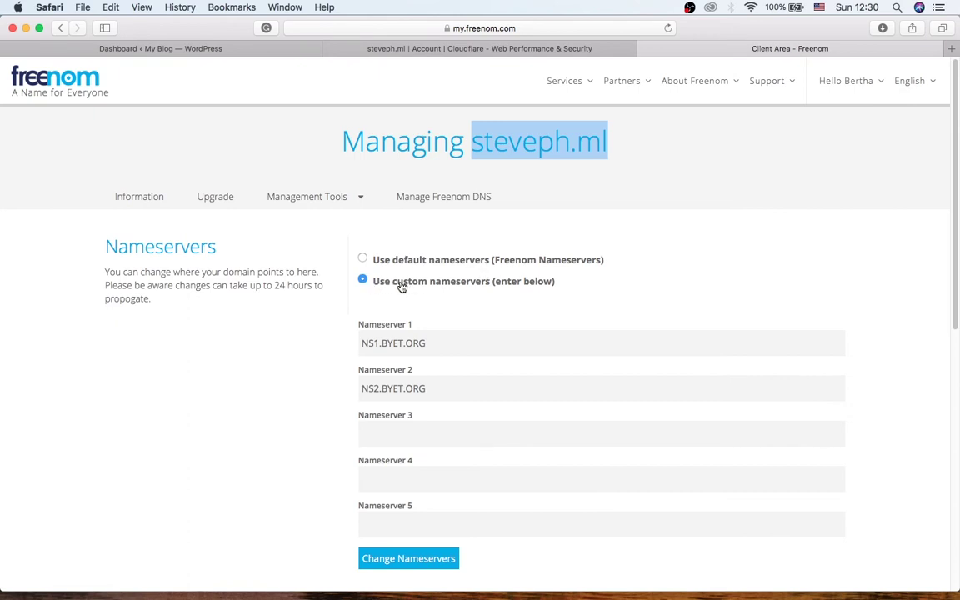
left_click(446, 345)
left_click_drag(453, 348, 321, 340)
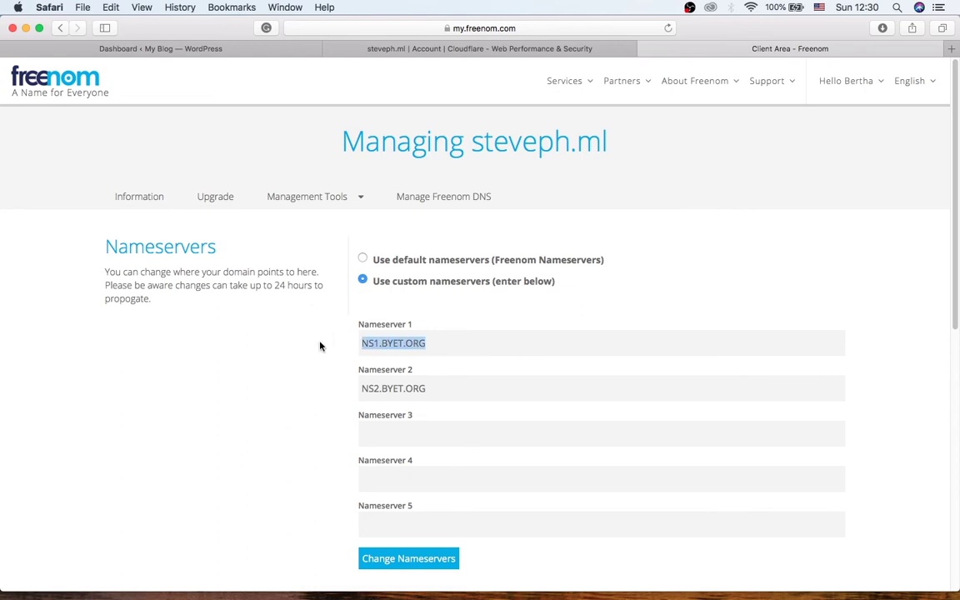
key("super+v")
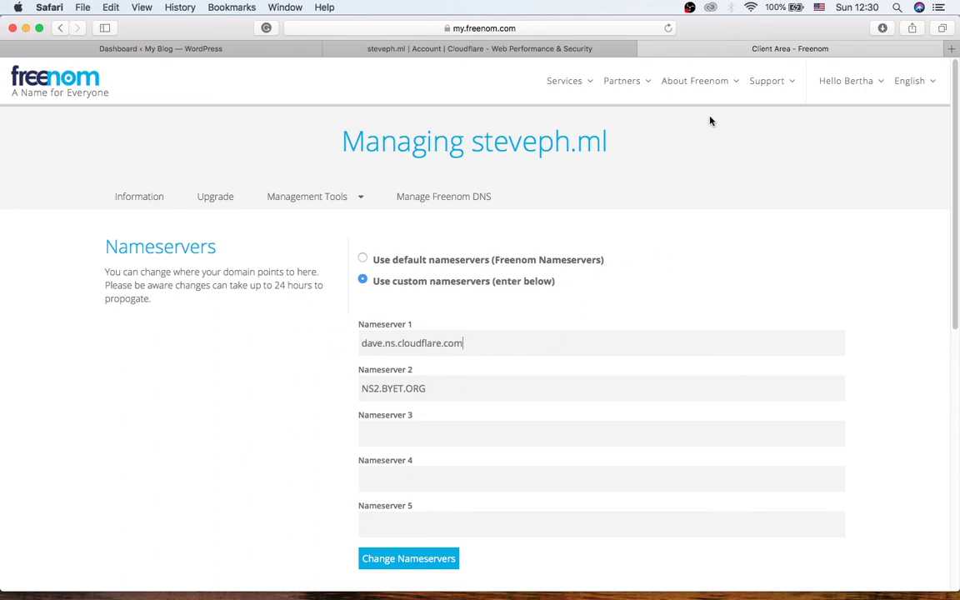
- Replace NS2.BYET.ORG with pam.ns.cloudflare.com and save the nameserver changes
left_click(575, 47)
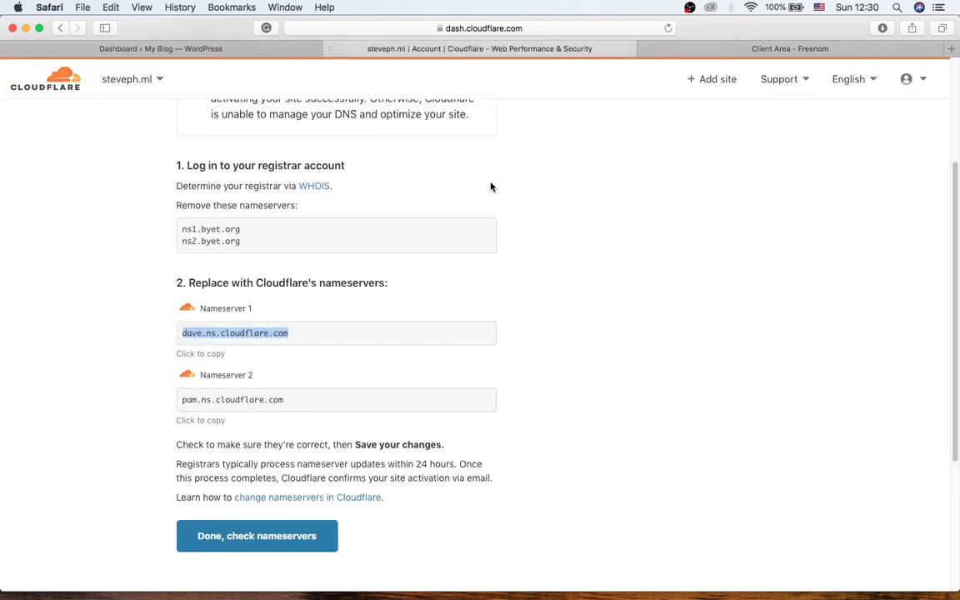
left_click(200, 421)
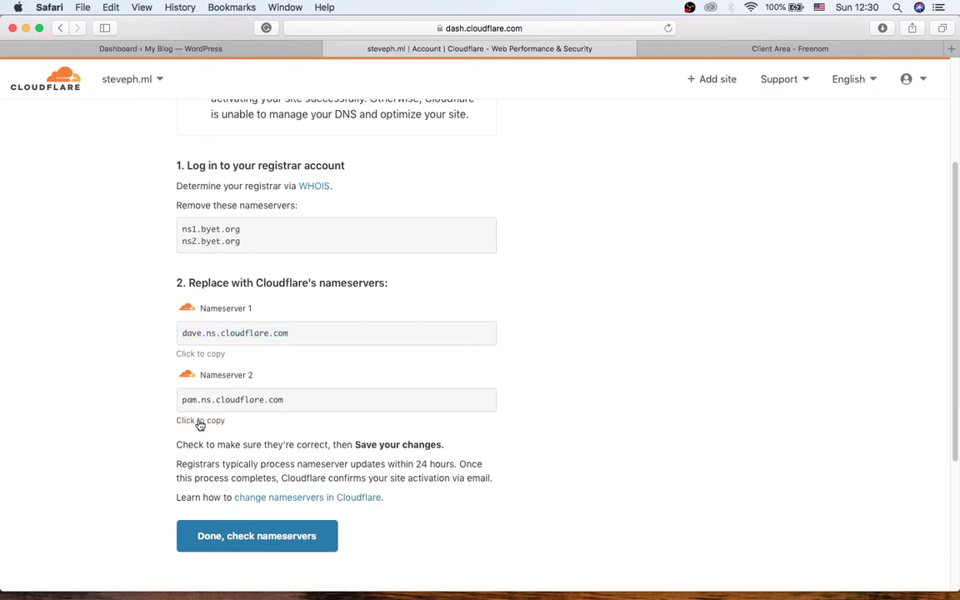
left_click(661, 46)
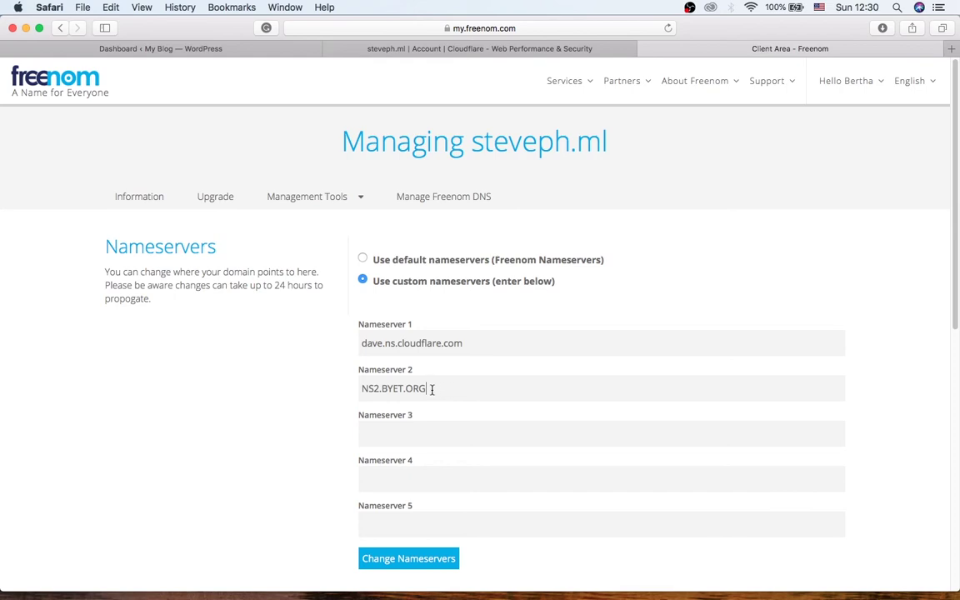
triple_click(388, 389)
key("super+v")
left_click(408, 565)
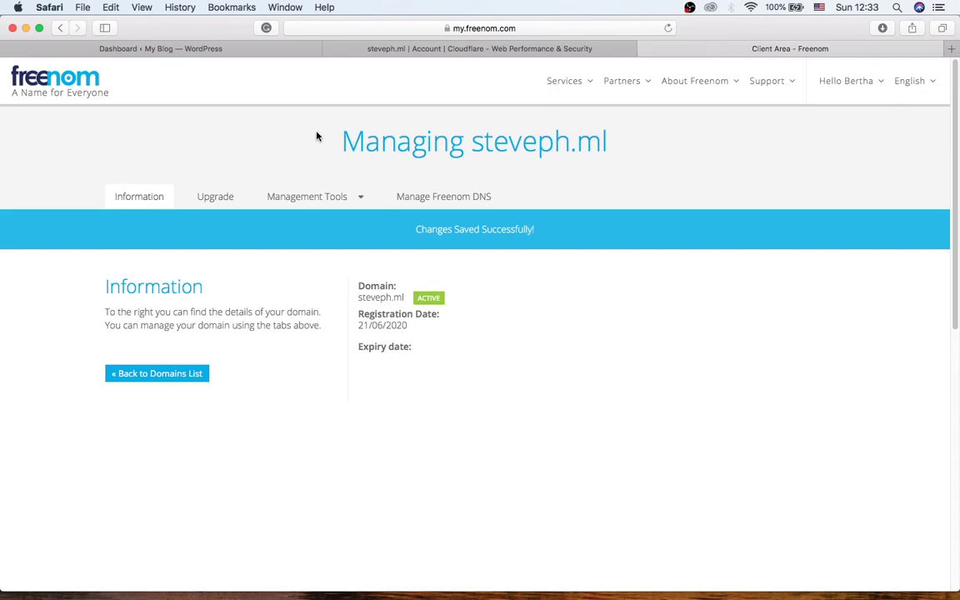
- Search WordPress plugins for 'flexible ssl', then install and activate Cloudflare Flexible SSL
left_click(224, 51)
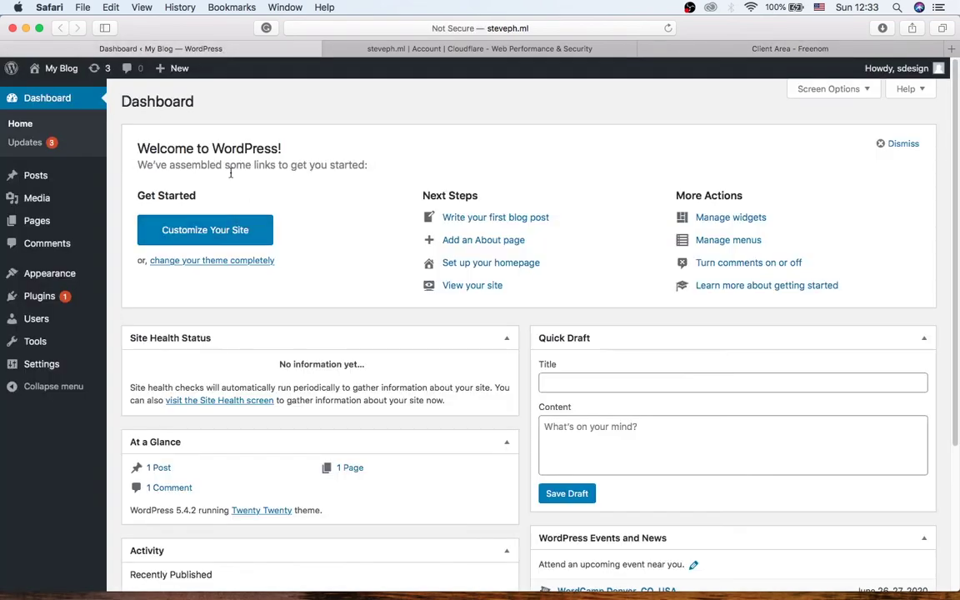
scroll(288, 250, "down", 5)
scroll(296, 247, "up", 5)
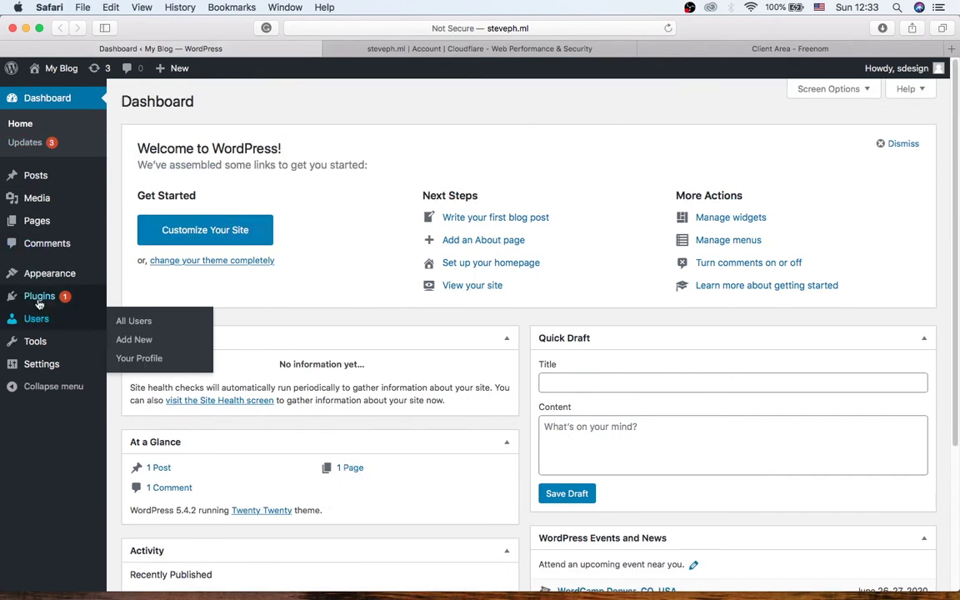
mouse_move(36, 301)
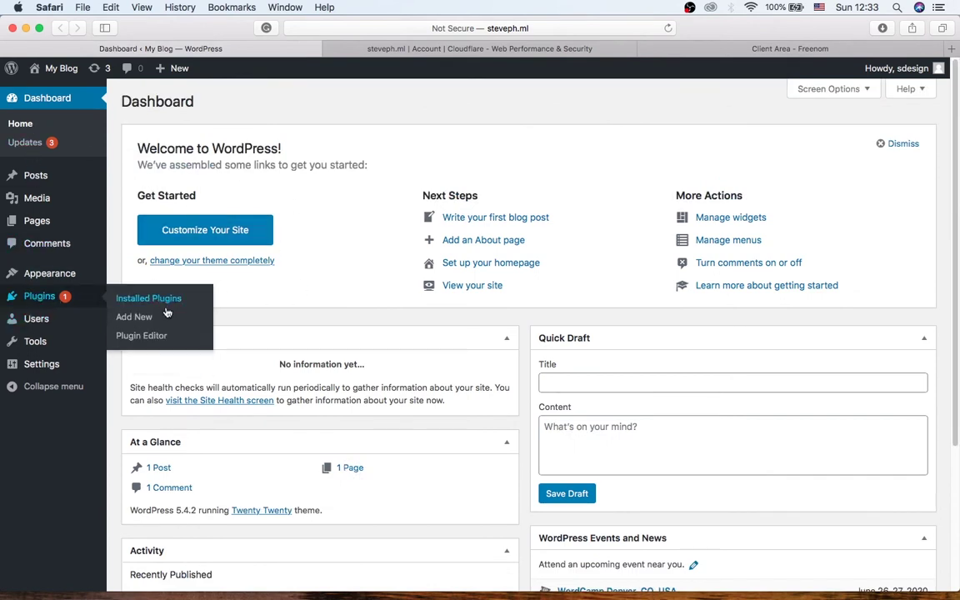
left_click(134, 319)
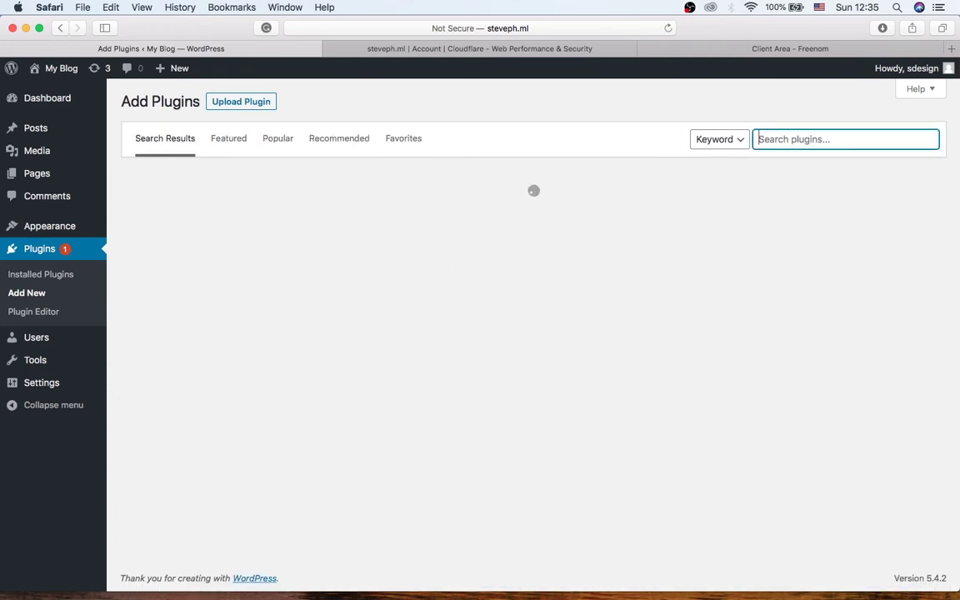
type("flexible")
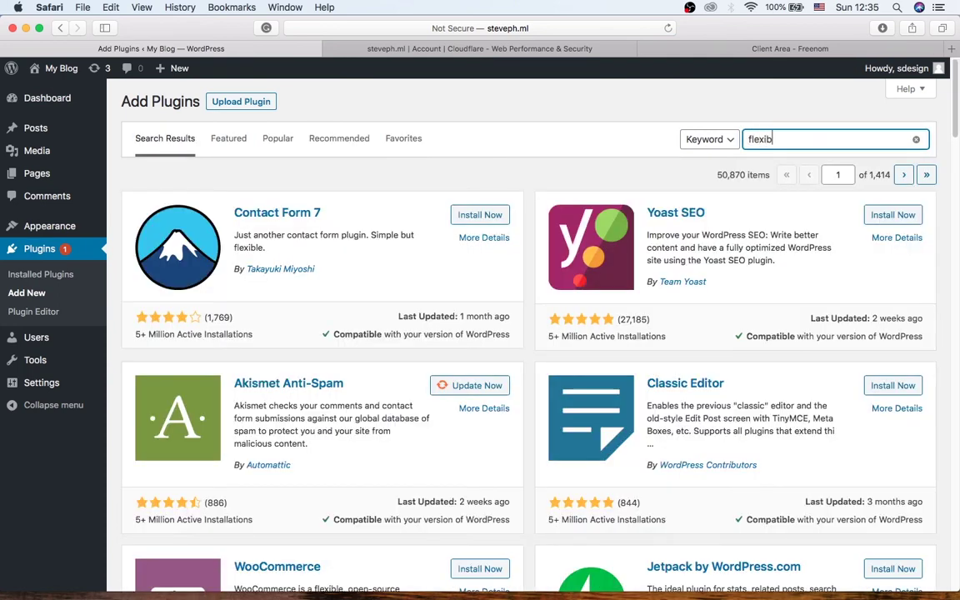
type(" ssl")
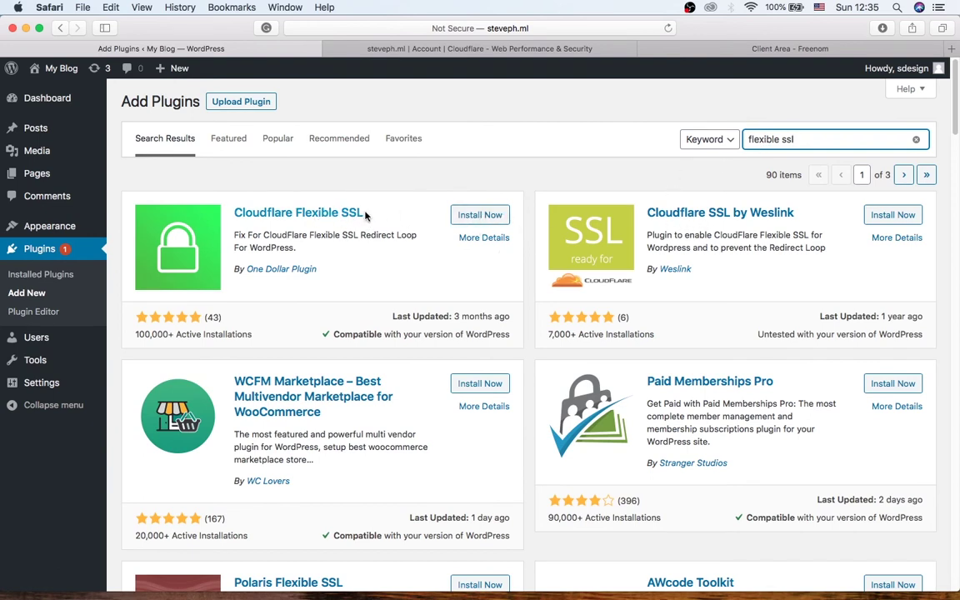
left_click(477, 215)
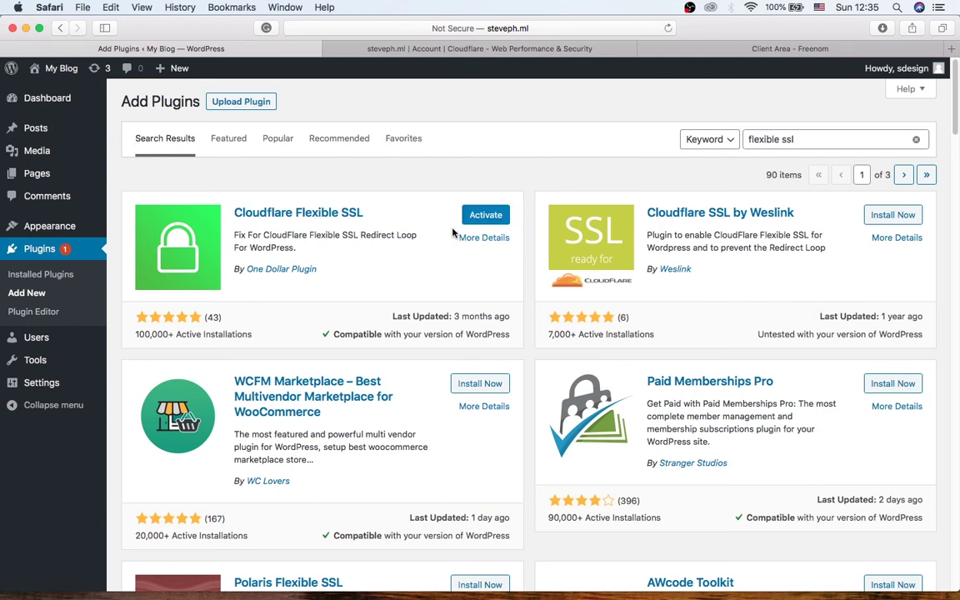
left_click(480, 218)
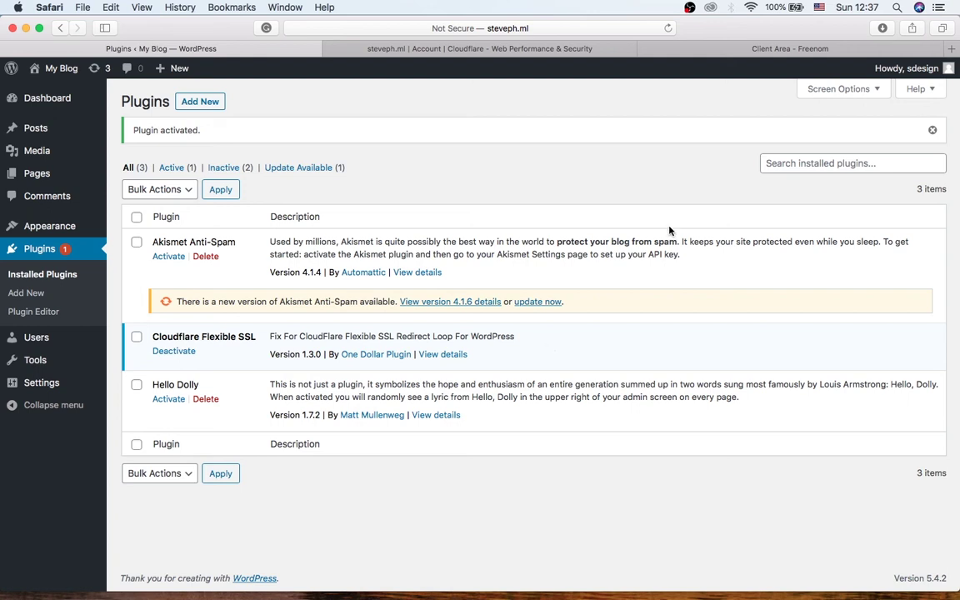
- Confirm in Cloudflare that steveph.ml's nameservers have been changed
left_click(503, 50)
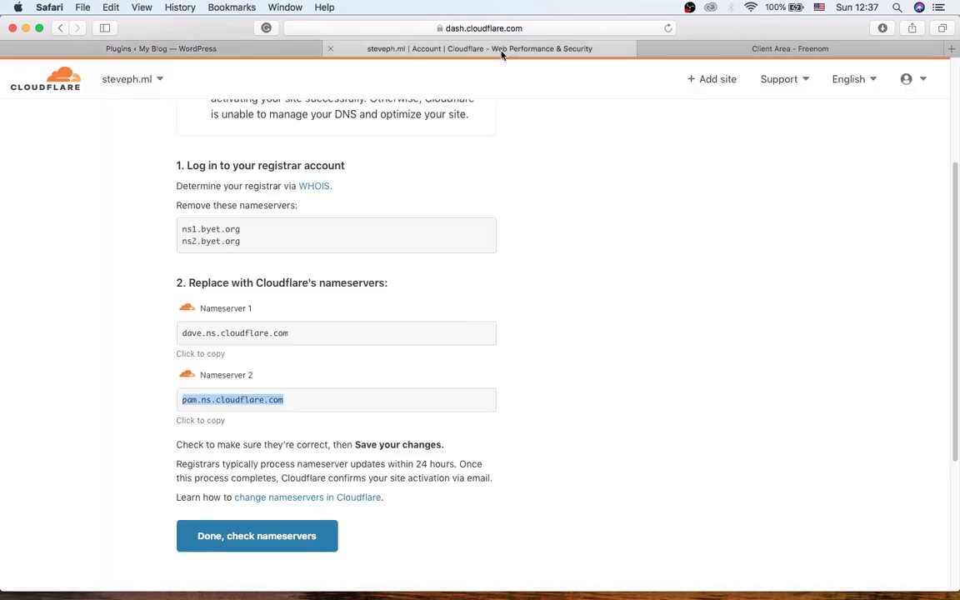
scroll(376, 304, "down", 5)
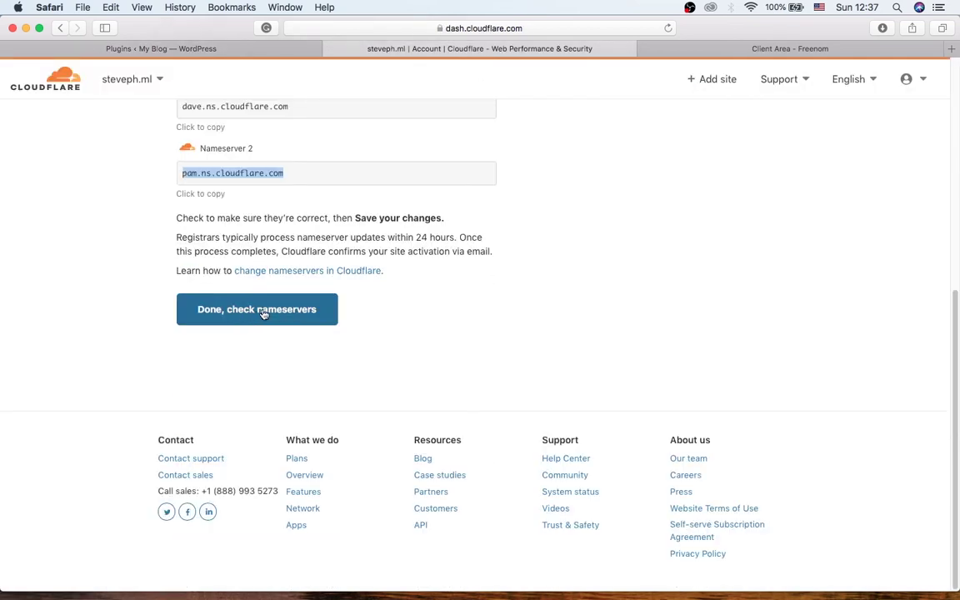
left_click(279, 313)
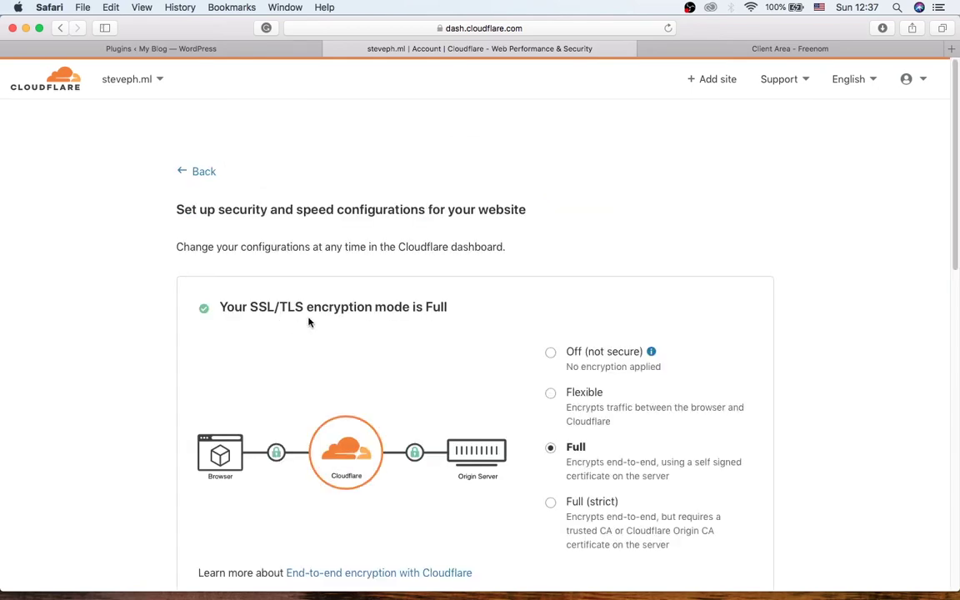
scroll(316, 272, "down", 3)
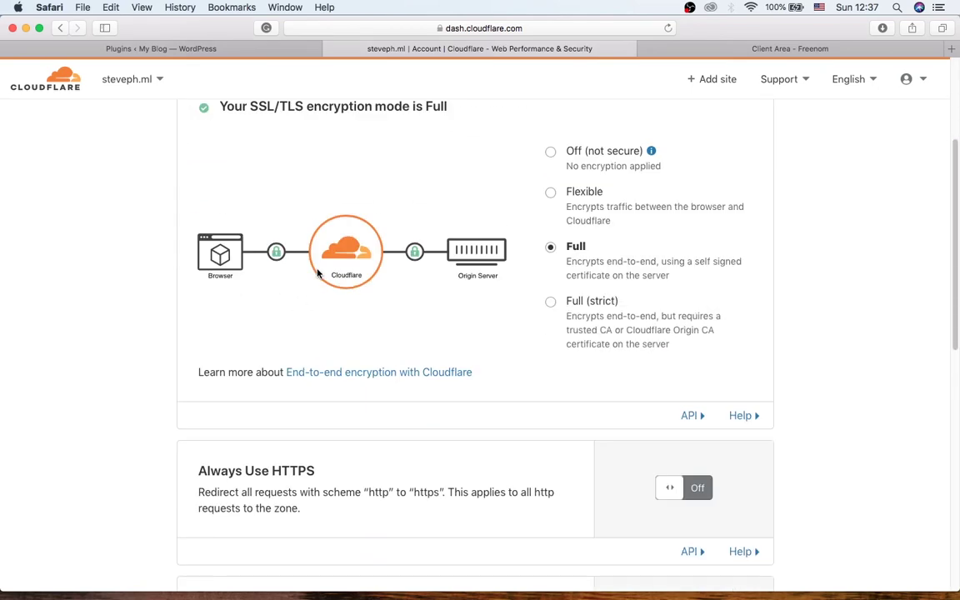
scroll(317, 273, "down", 3)
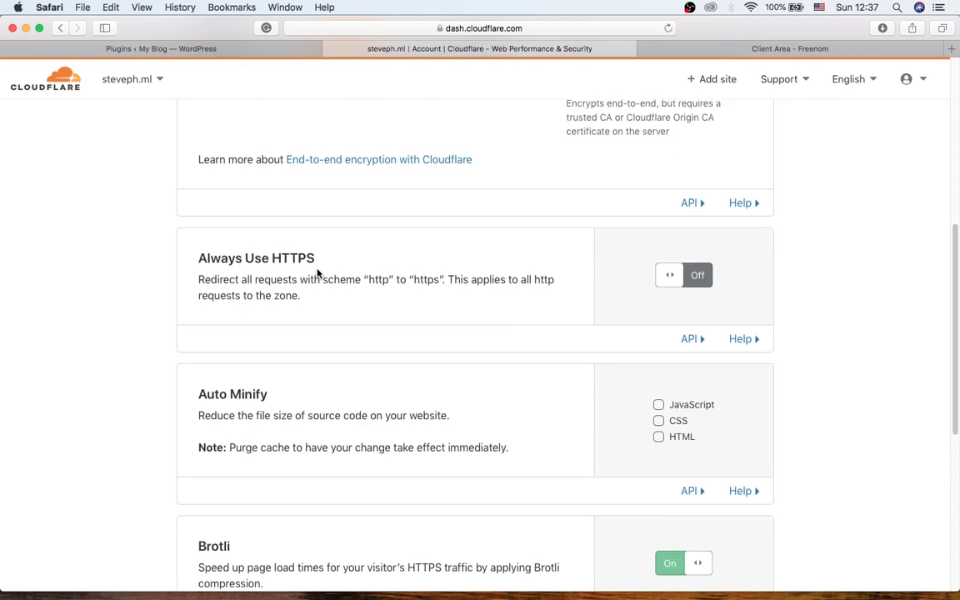
scroll(316, 273, "up", 3)
scroll(317, 273, "up", 2)
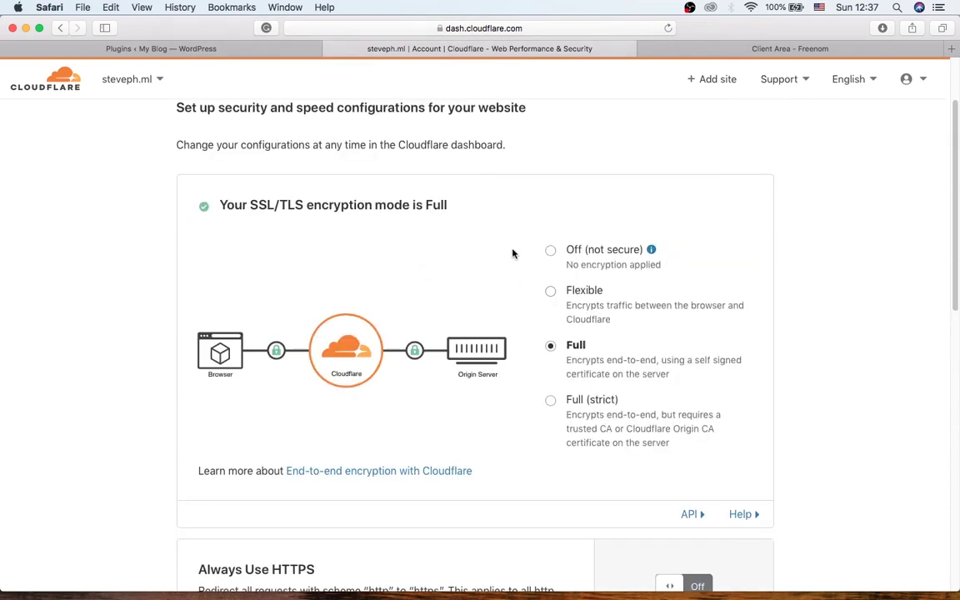
- Set SSL/TLS encryption to Flexible, turn Always Use HTTPS on, and finish setup
left_click(551, 293)
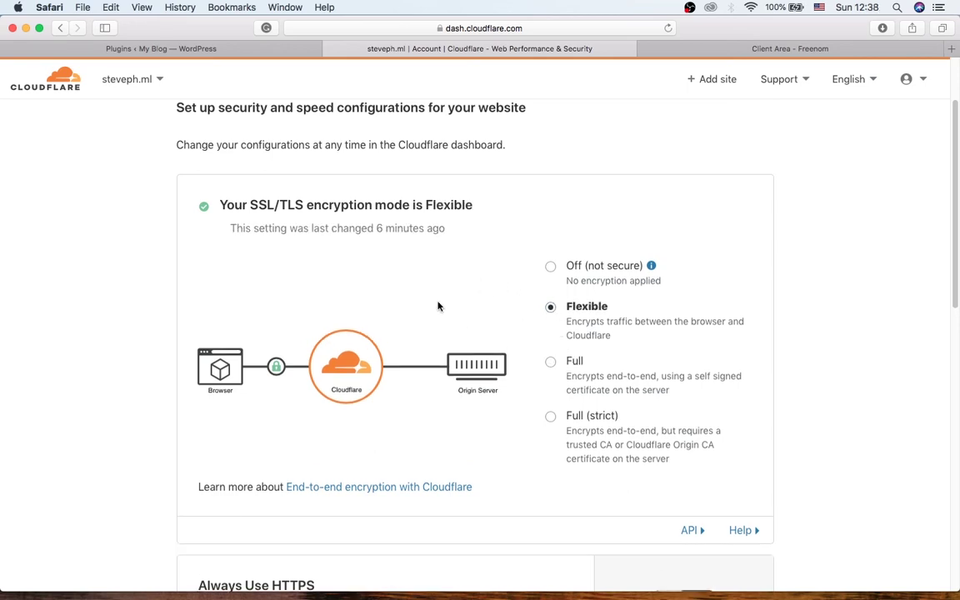
scroll(439, 307, "down", 3)
scroll(440, 306, "down", 5)
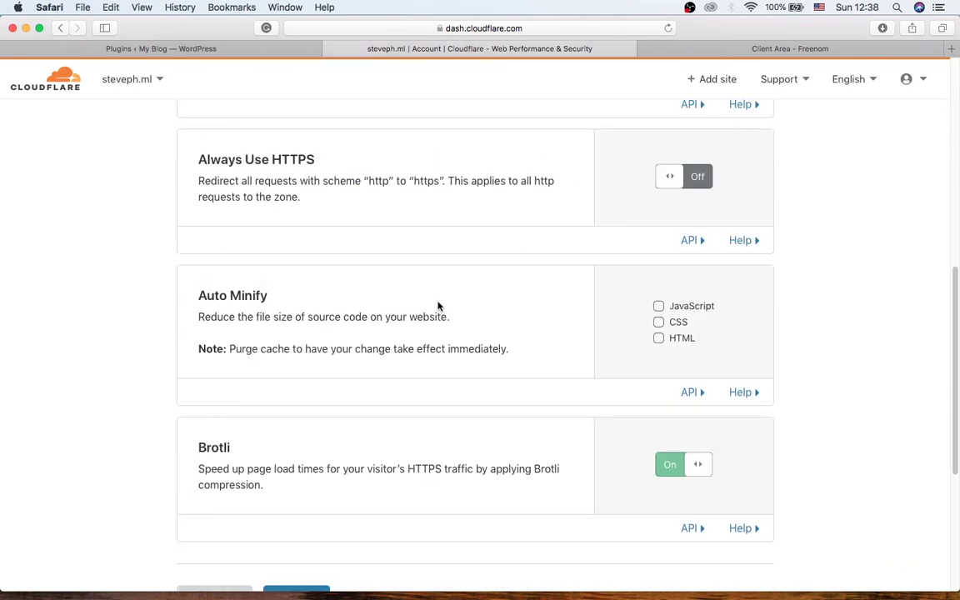
scroll(439, 307, "up", 1)
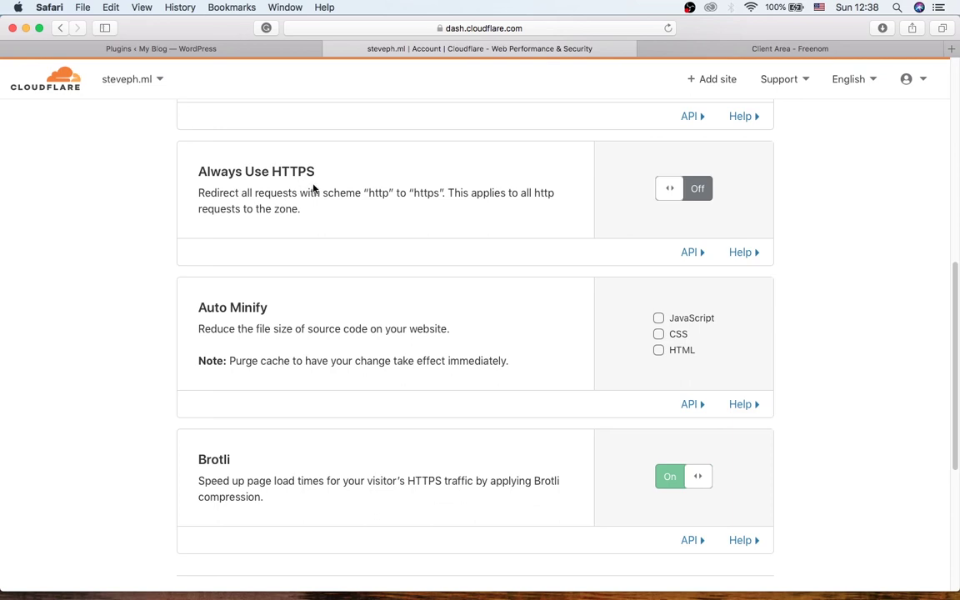
left_click(670, 188)
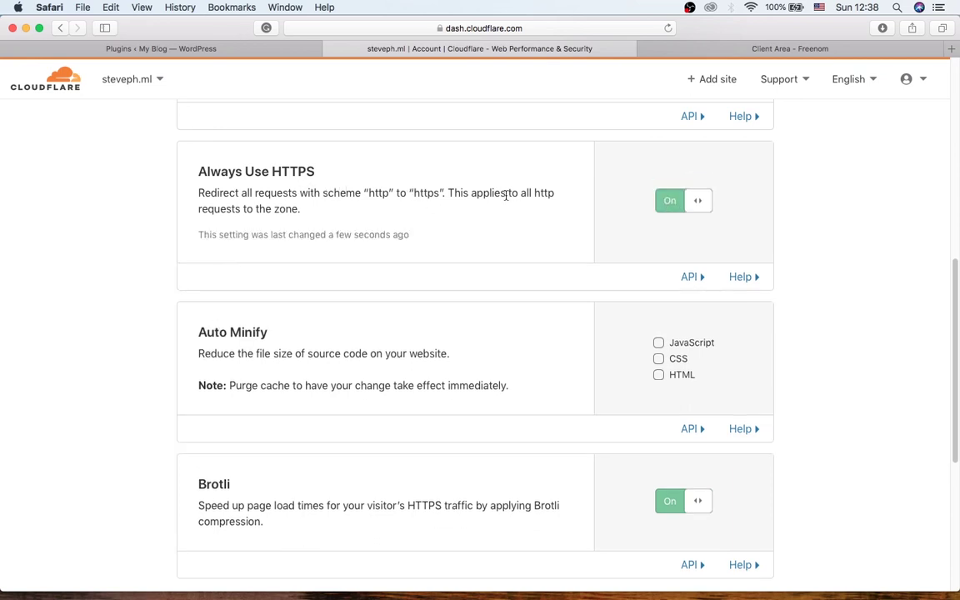
scroll(501, 196, "down", 5)
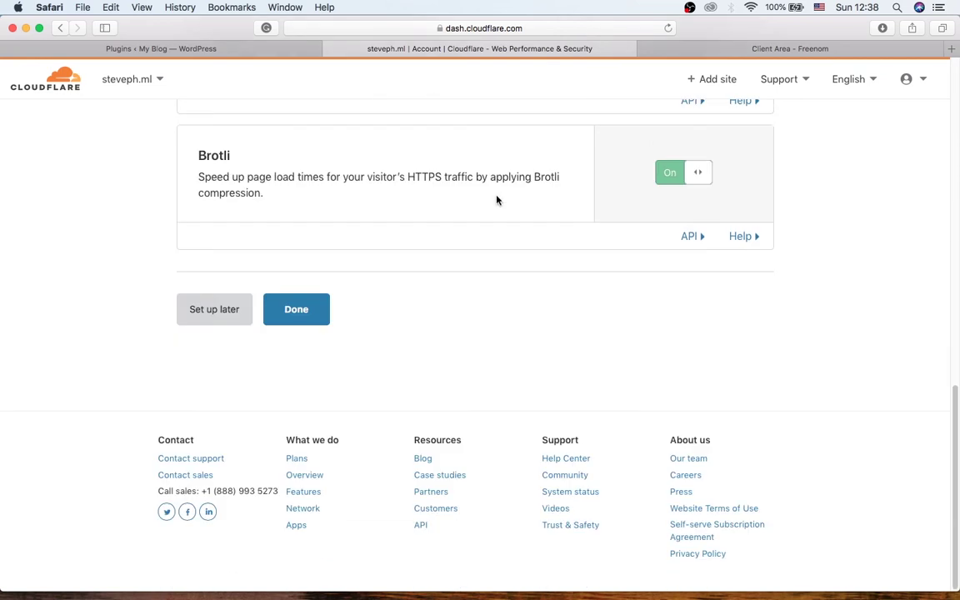
left_click(307, 313)
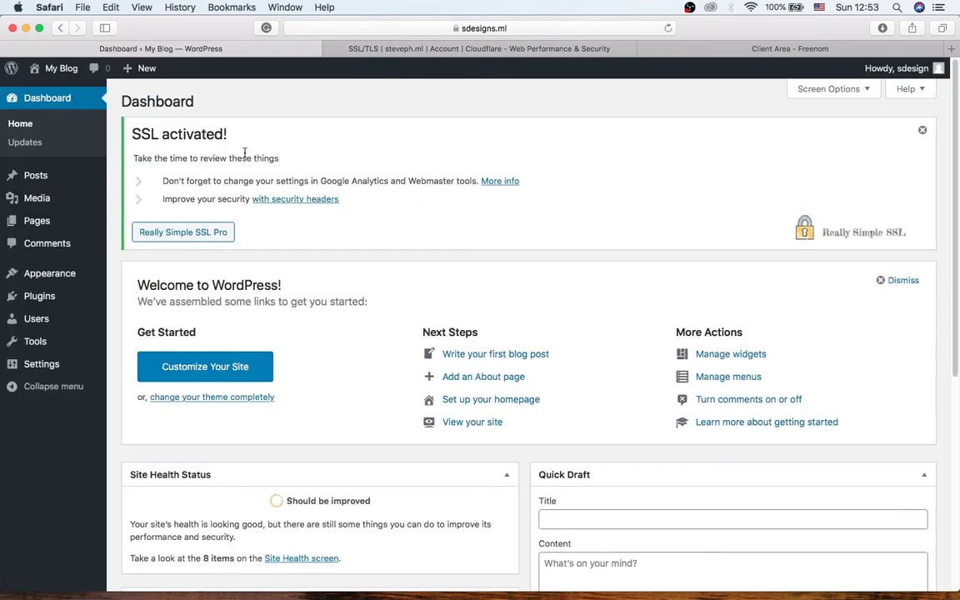
left_click_drag(228, 136, 129, 133)
left_click(242, 134)
left_click(451, 32)
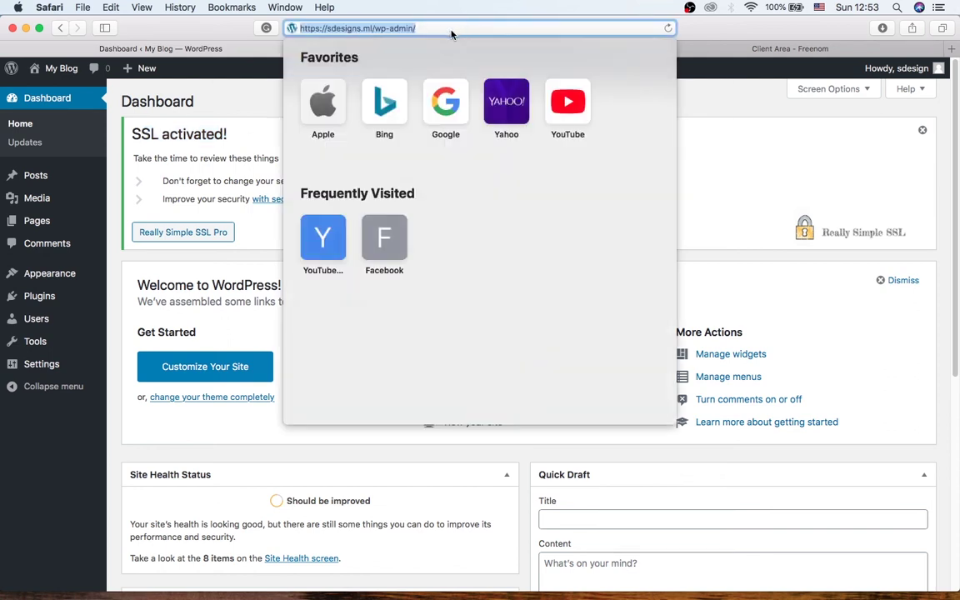
left_click(440, 28)
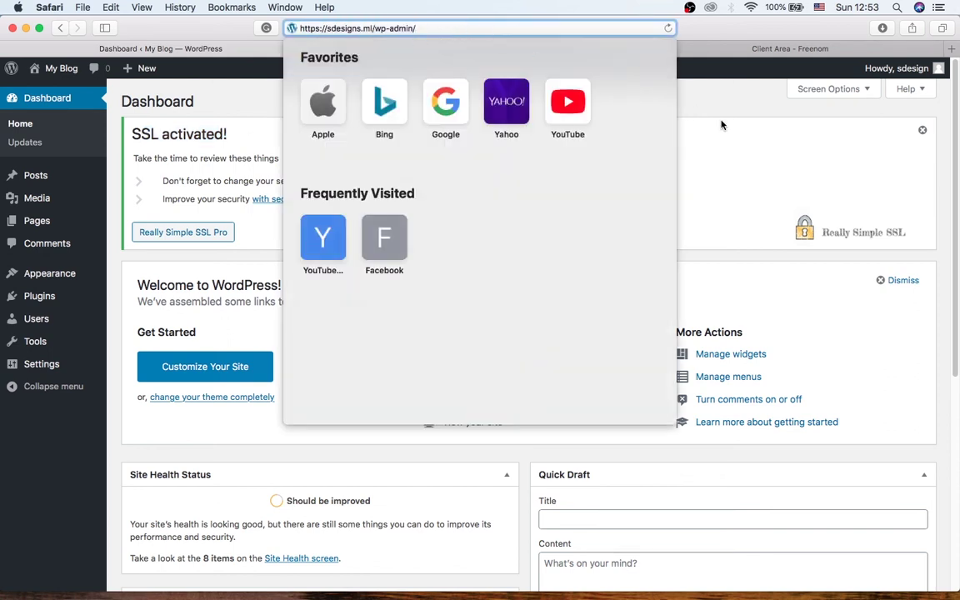
left_click(722, 125)
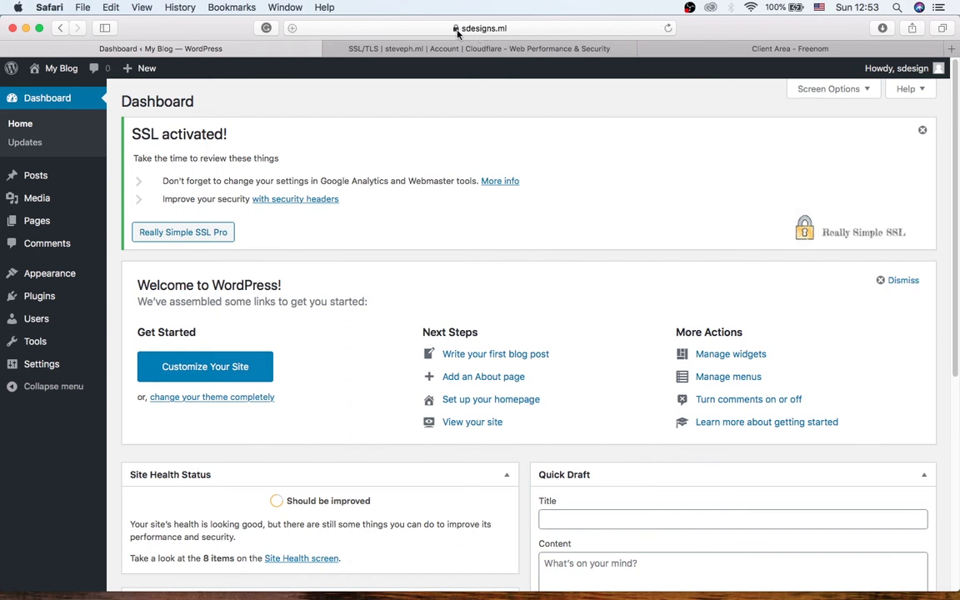
left_click(456, 30)
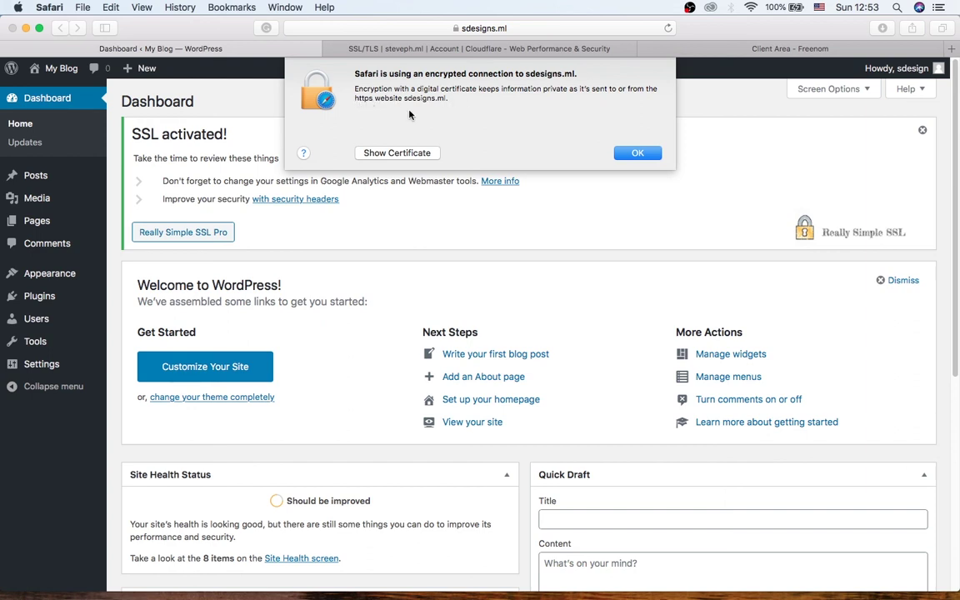
left_click(638, 153)
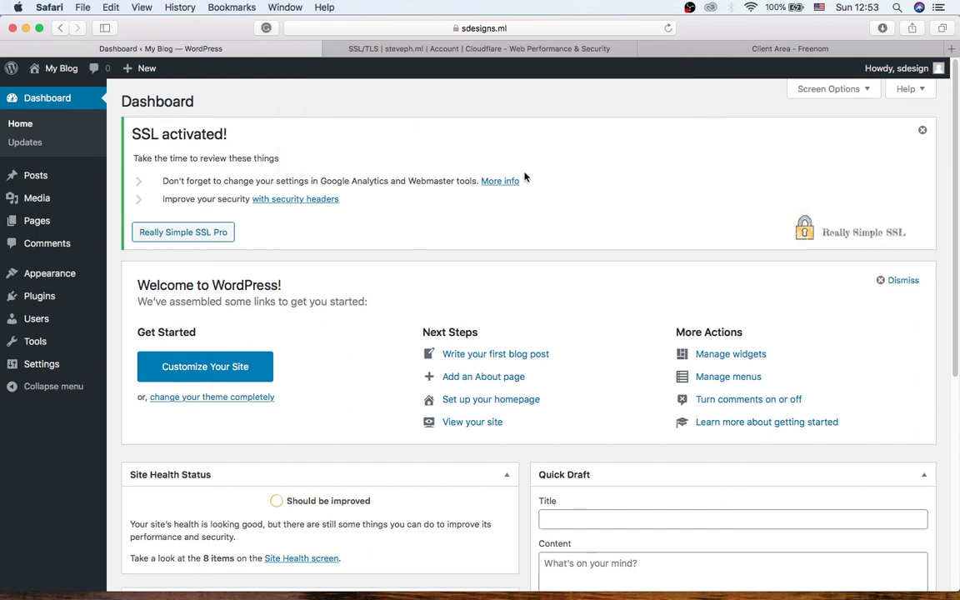